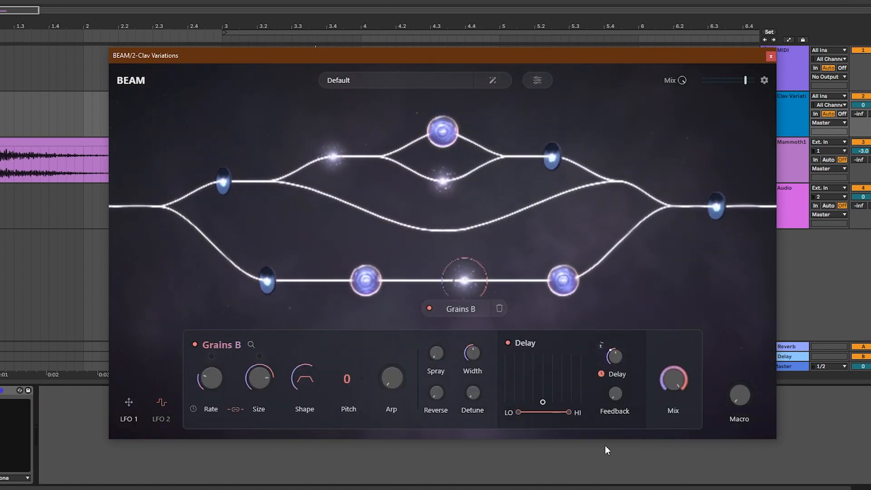
Step: Browse the LFO 1 shape library and pick the Pattern 1 shape
click(145, 256)
scroll(695, 296, down, 5)
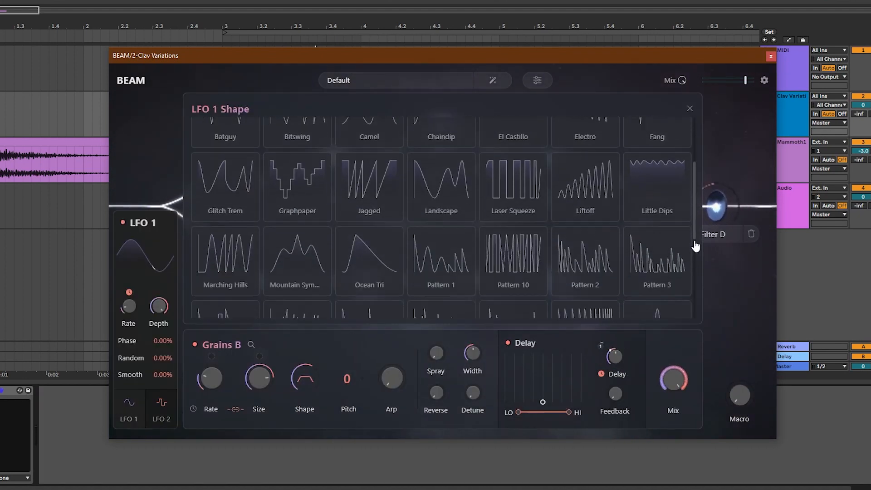
click(459, 259)
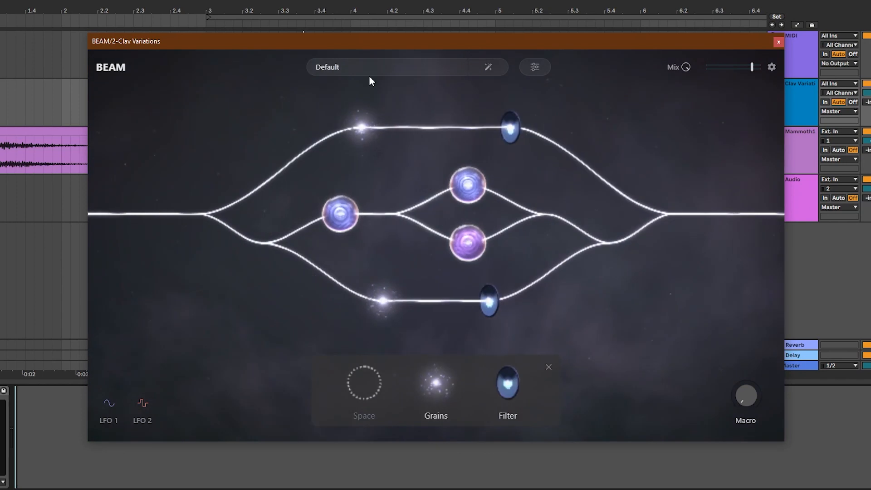
Step: Generate a random preset in place of the Default one
click(369, 76)
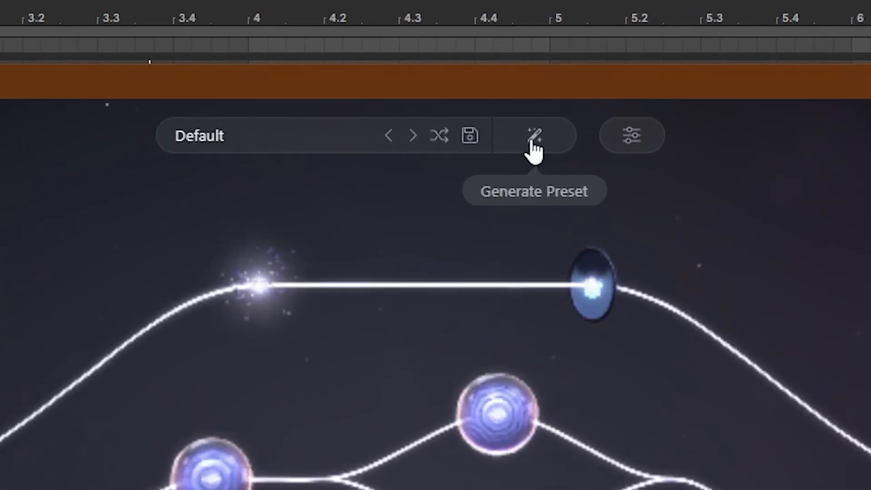
click(534, 146)
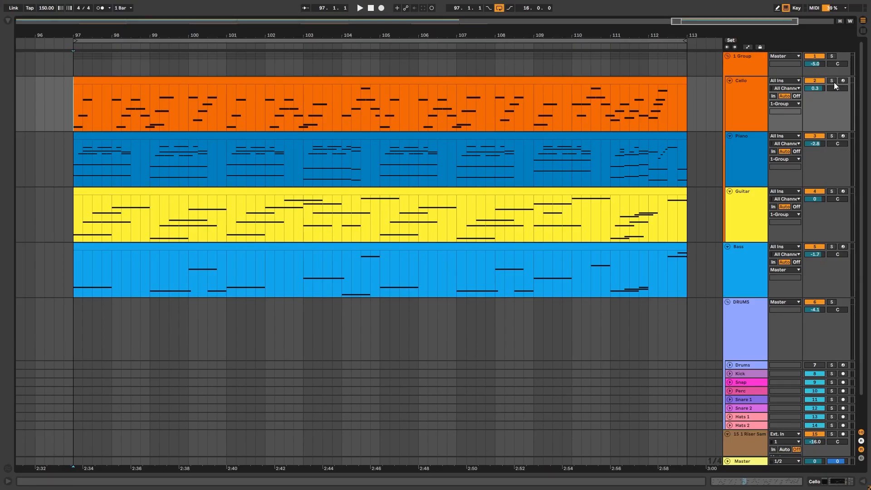
Step: Audition the Bass track, check its CUBE synth window, and restart playback from bar 97
key(space)
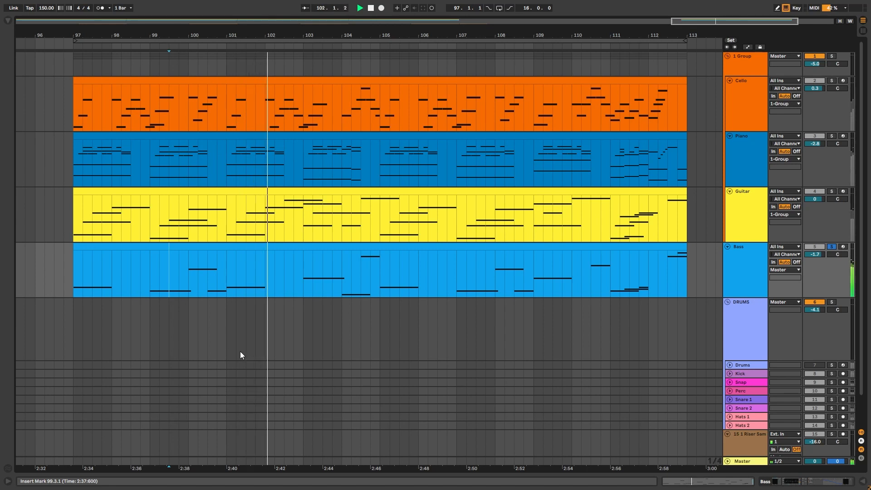
key(ctrl+alt+p)
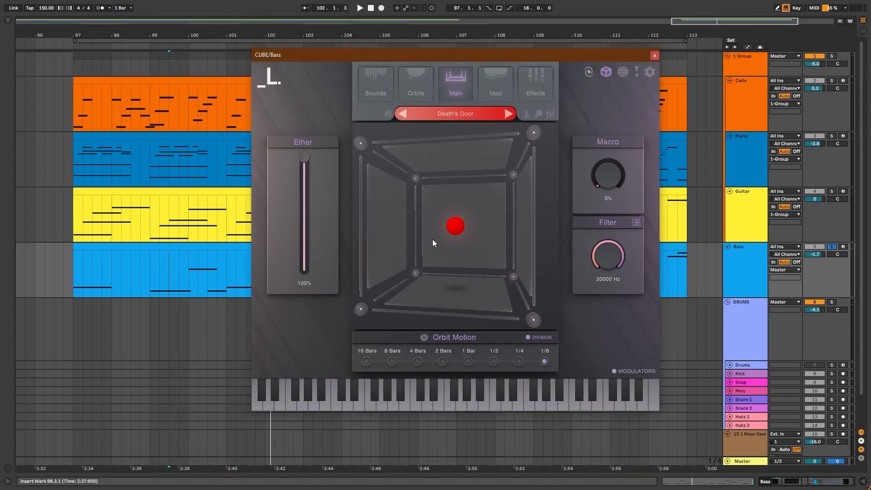
key(ctrl+alt+p)
click(74, 330)
key(space)
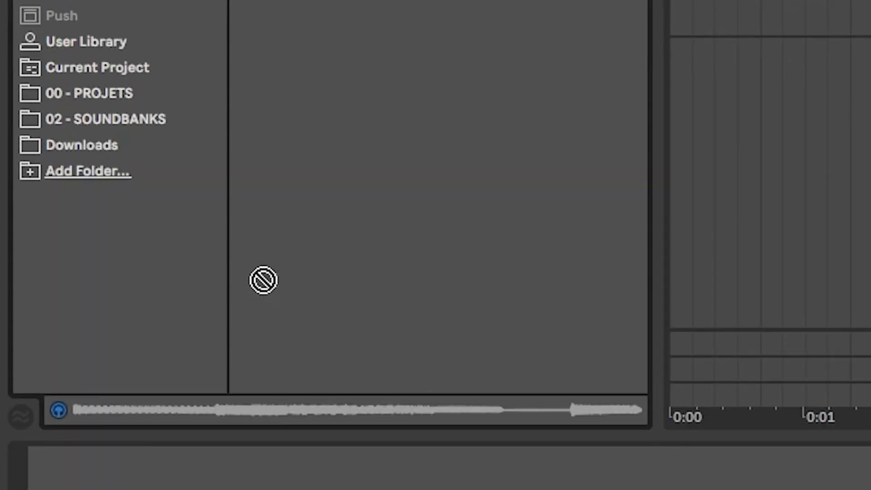
Step: Load the chosen browser item into the track's empty device chain
drag(263, 280, 144, 472)
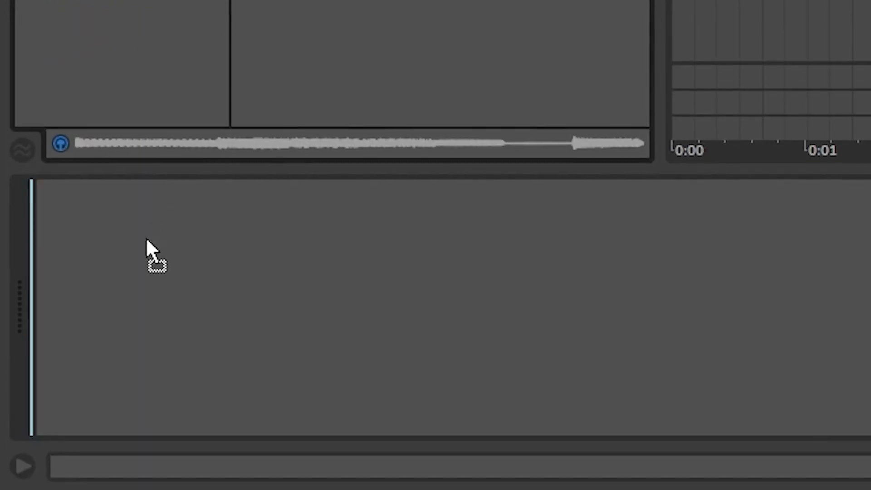
drag(126, 275, 148, 274)
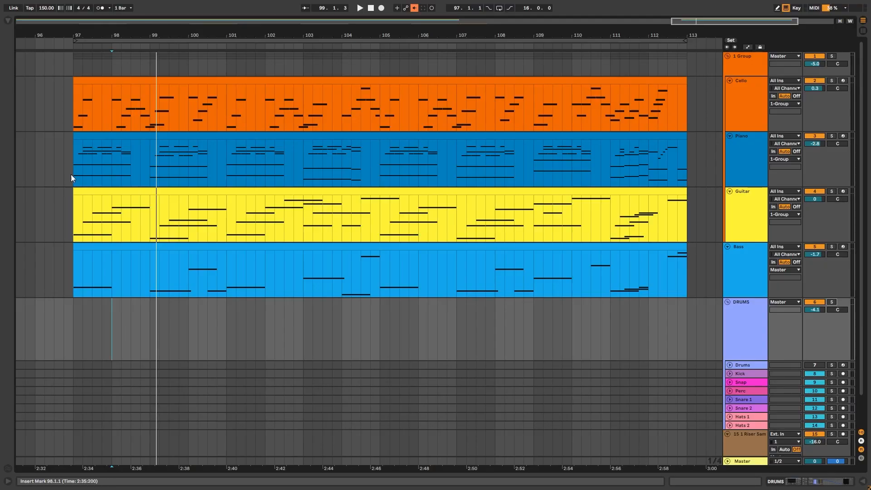
Step: Play the arrangement from bar 97
click(74, 122)
key(space)
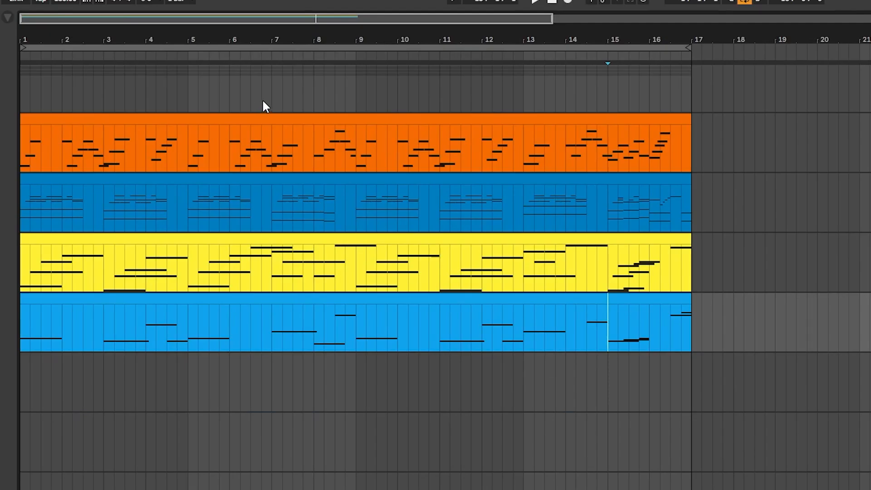
Step: Select the group track and solo the Piano track inside it
click(262, 100)
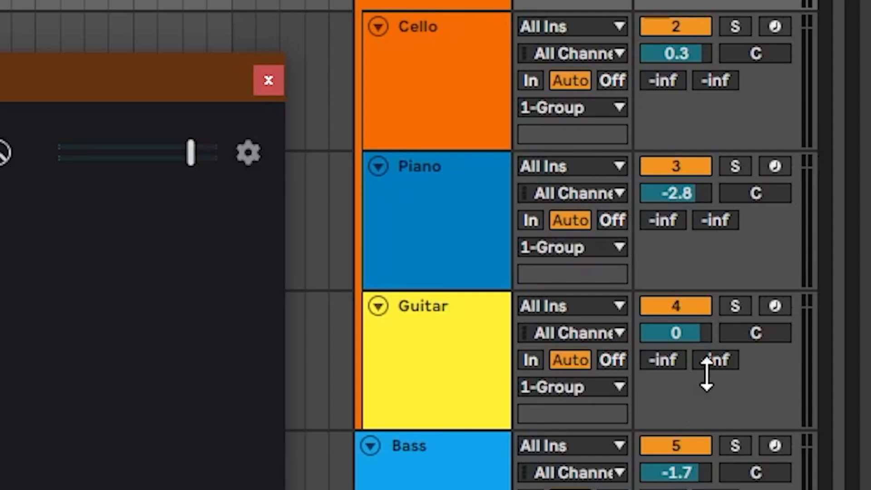
click(734, 167)
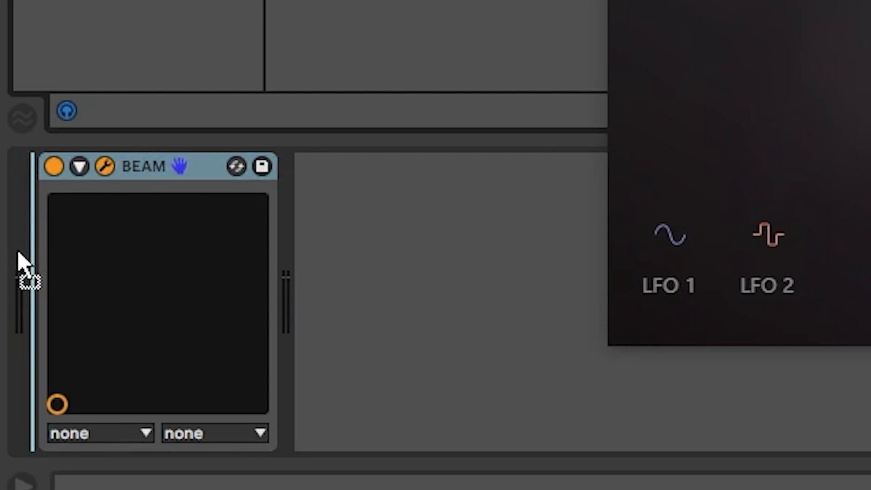
Step: Insert a Utility device before BEAM on the group track and try out its gain by lowering it to -inf dB
drag(23, 262, 36, 272)
drag(196, 266, 197, 318)
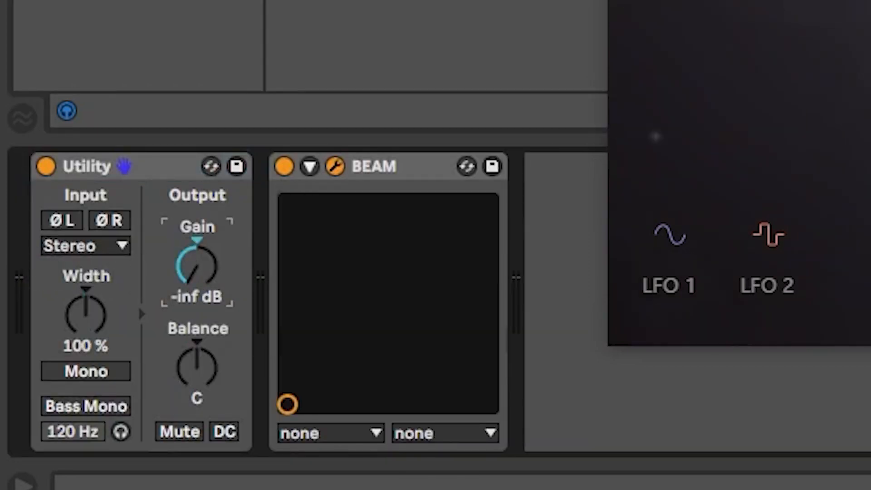
drag(193, 281, 193, 281)
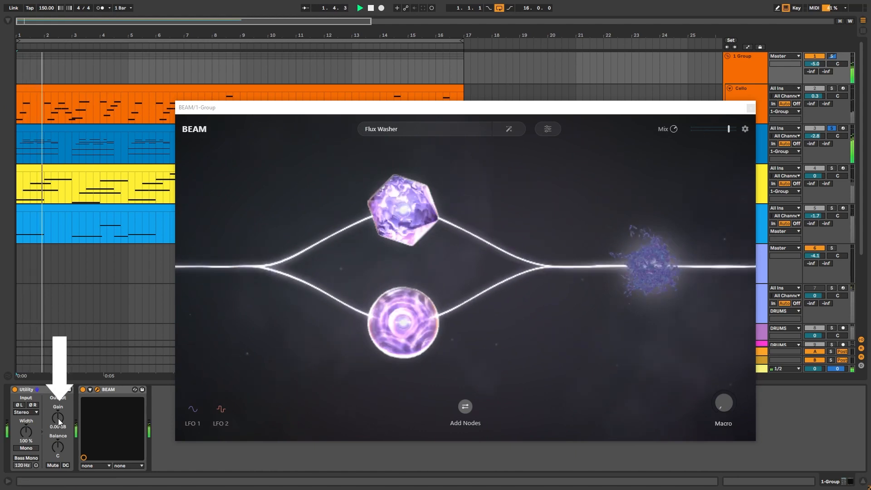
Step: Pull the Utility gain down during playback to hear BEAM's tail with the Flux Washer and ReverseesreveR presets
drag(58, 418, 58, 454)
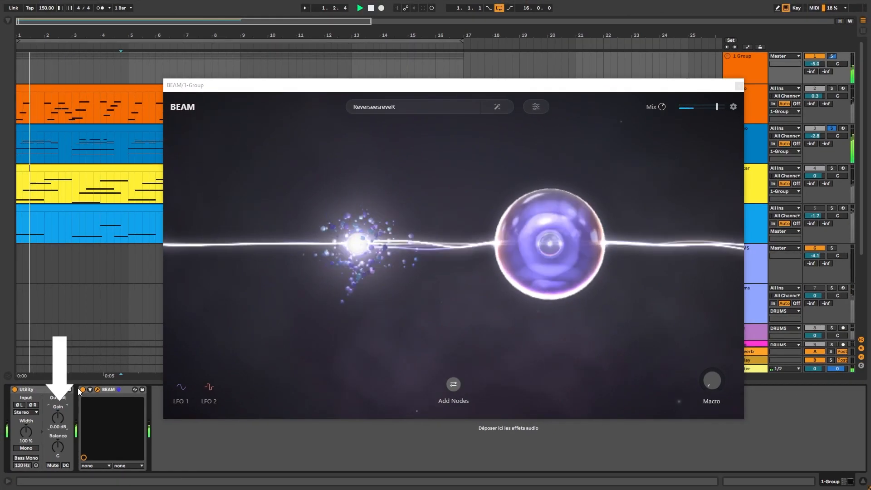
drag(59, 418, 59, 453)
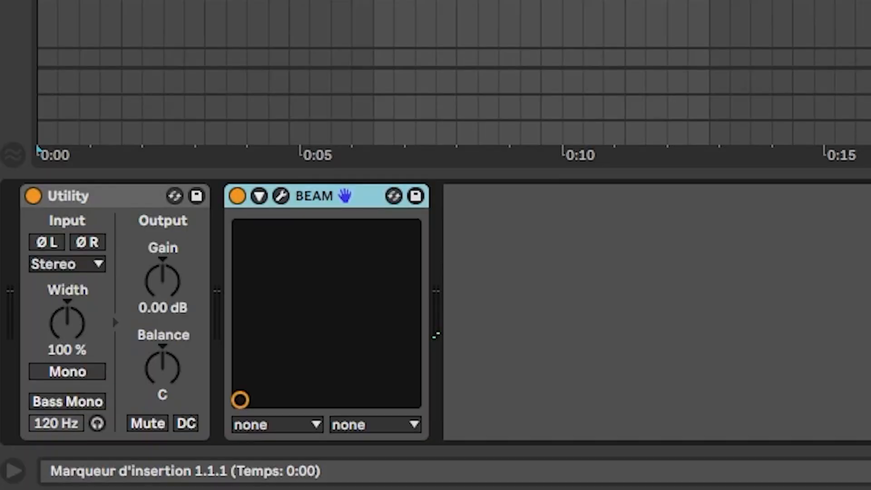
Step: Group BEAM into an Audio Effect Rack and duplicate its chain
key(ctrl+g)
click(303, 274)
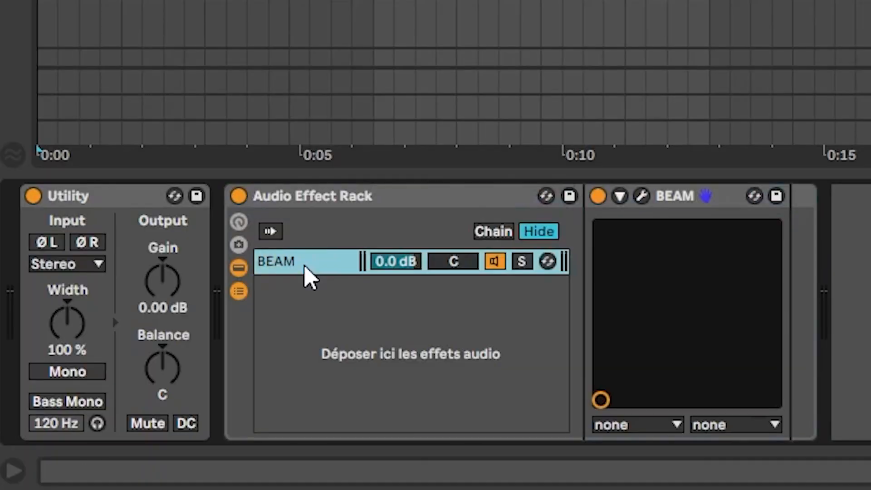
key(ctrl+d)
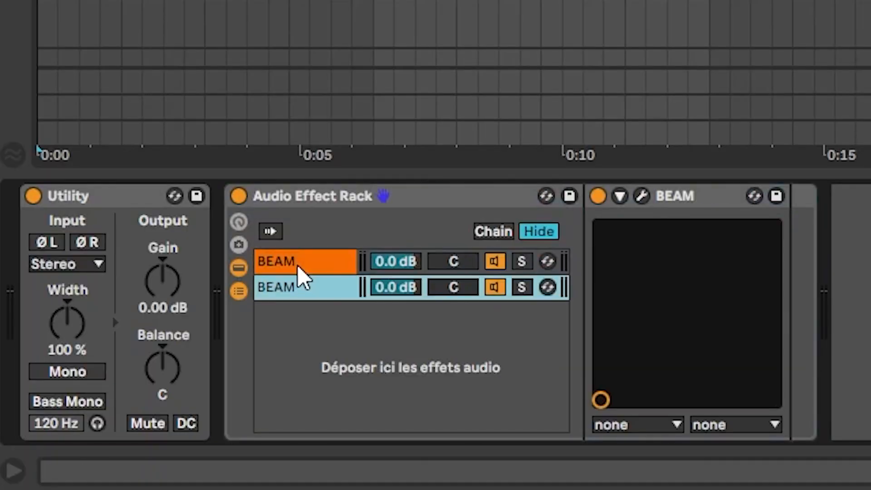
Step: Deactivate the rack's first BEAM chain and open the plug-in window of the second chain's BEAM
click(493, 264)
click(301, 291)
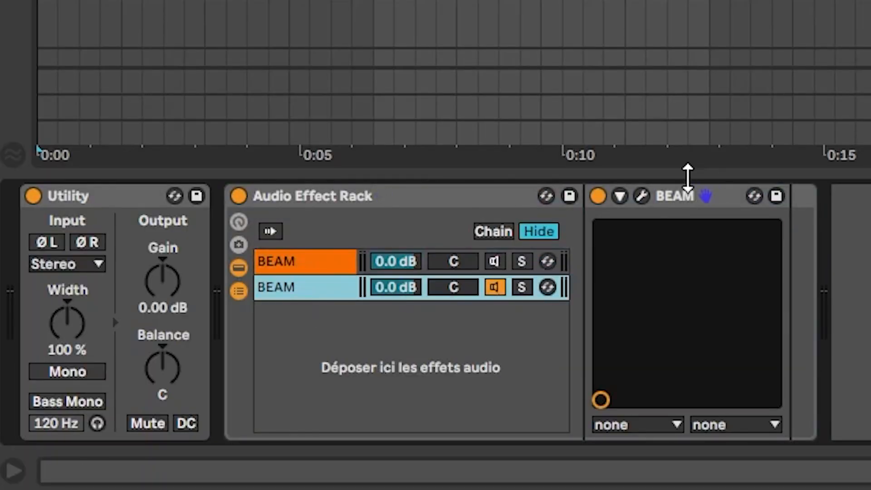
click(642, 196)
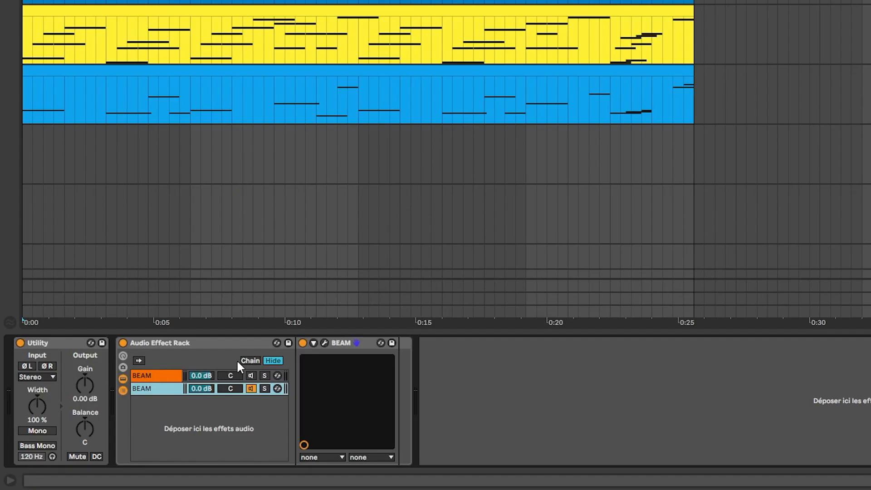
Step: Show the rack's chain selector and map it to Macro 1
click(249, 361)
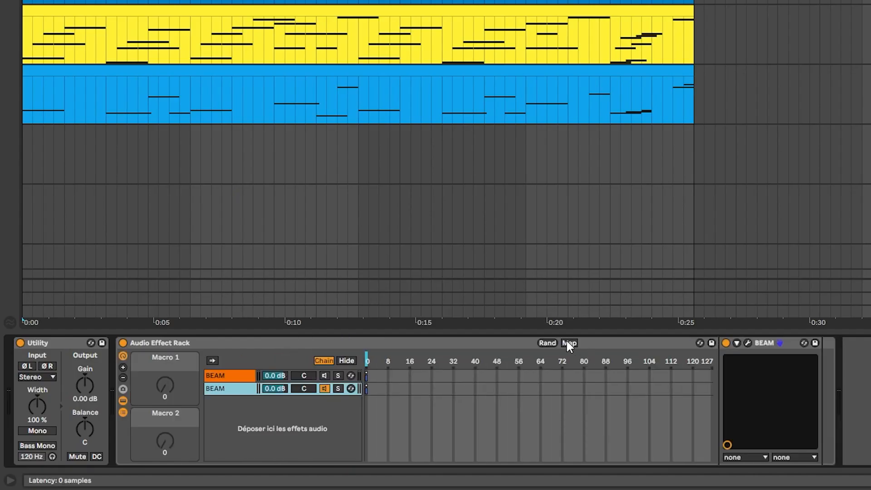
click(568, 343)
click(167, 398)
Step: Extend the first chain's zone to 127, distribute the ranges equally between both chains, and leave mapping mode
drag(367, 377, 796, 386)
right_click(625, 377)
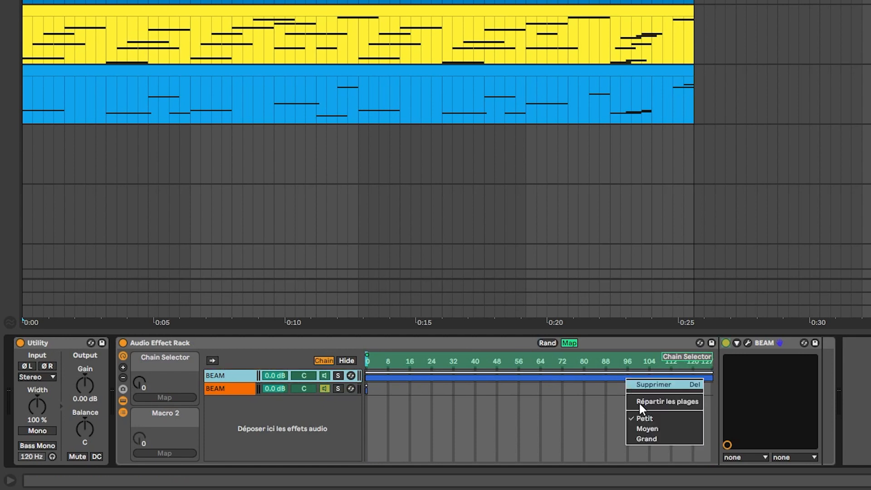
click(647, 402)
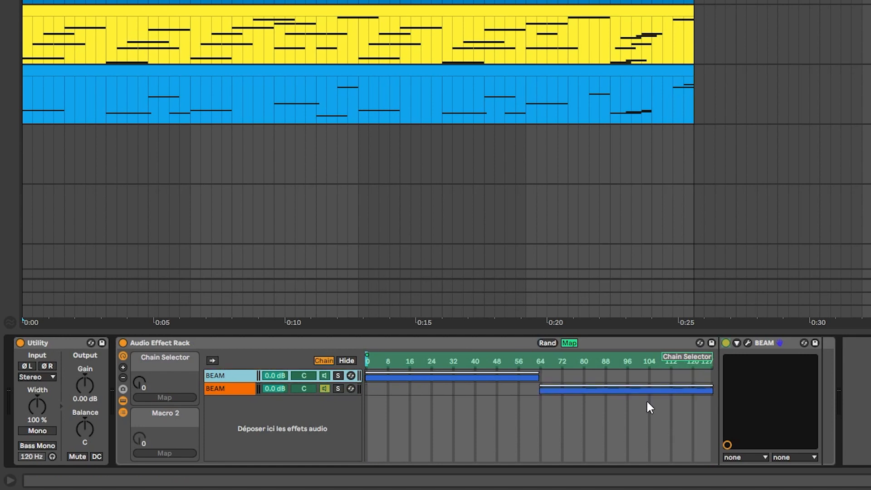
click(570, 343)
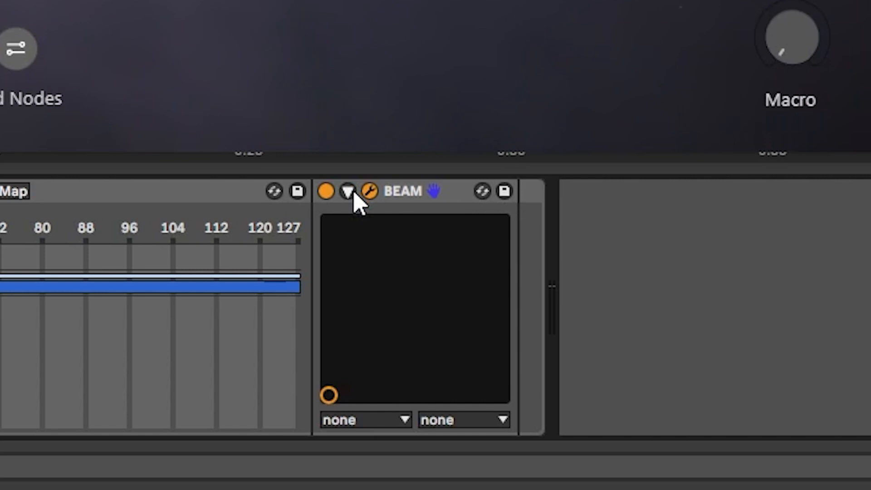
Step: Expose the Mix parameter of the first chain's BEAM and map it to Macro 2
click(350, 192)
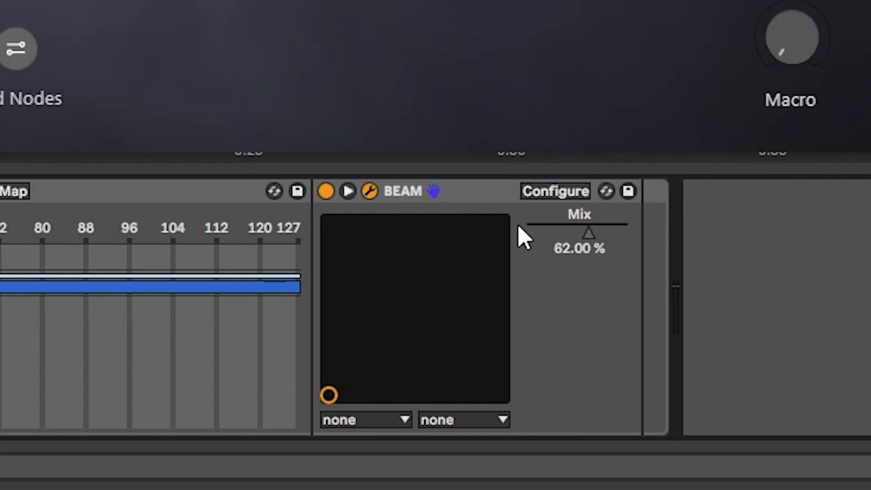
click(550, 192)
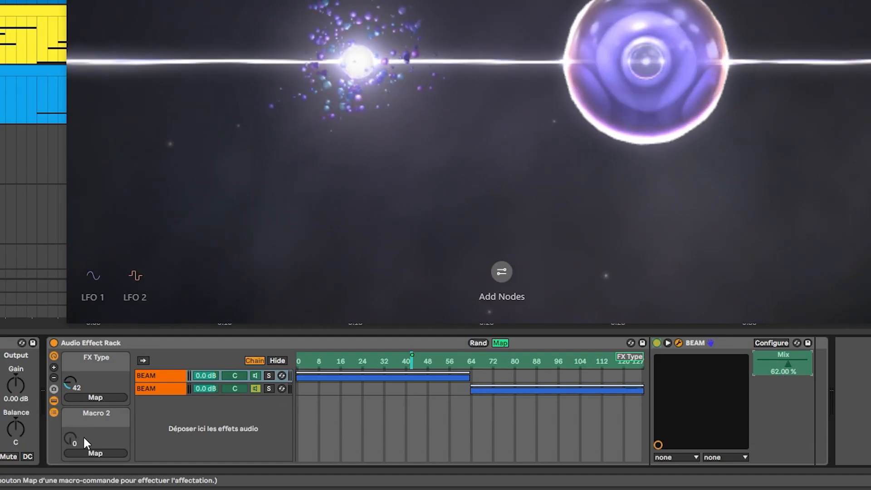
click(95, 452)
Step: Unfold the second chain's BEAM parameters and map its Mix to the same Mix macro
click(168, 390)
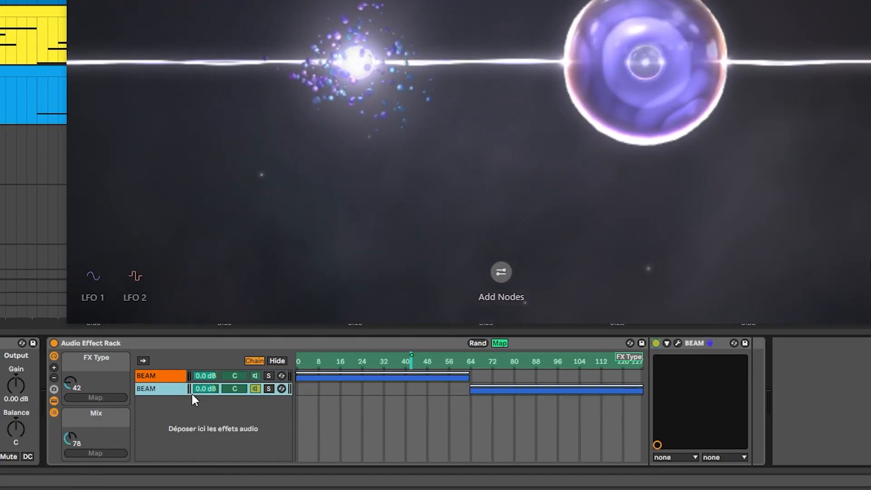
click(657, 346)
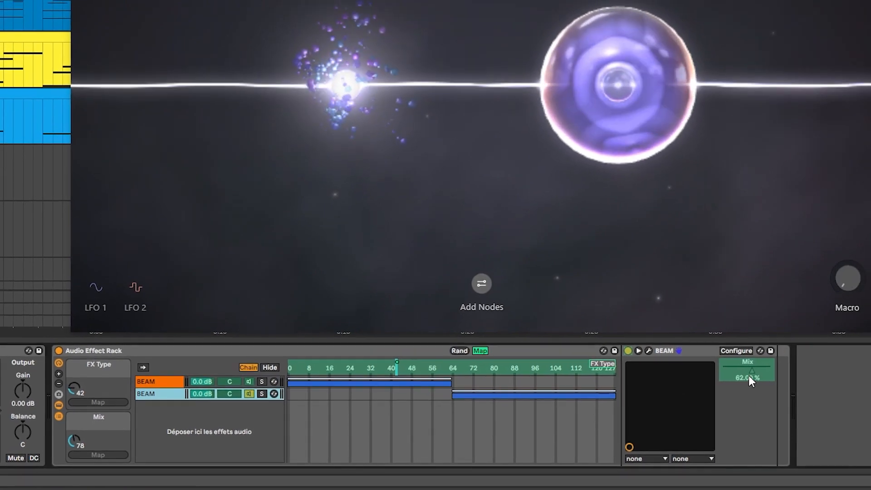
click(89, 455)
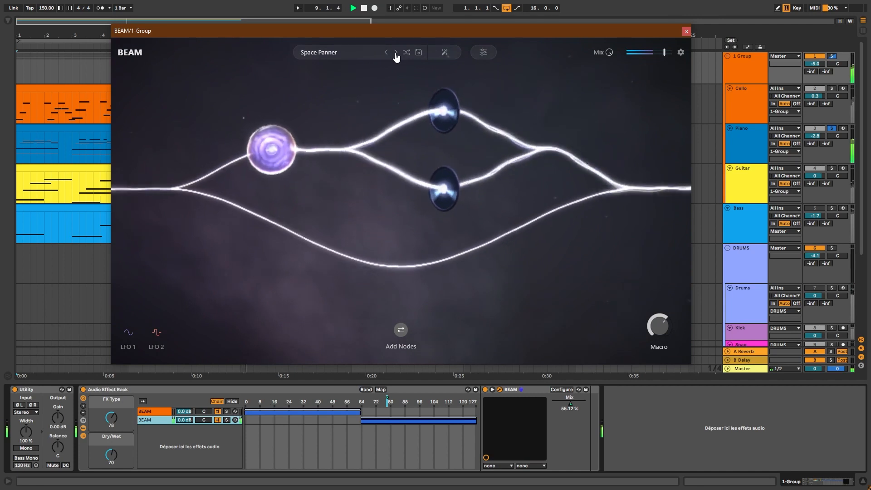
Step: Load the preset after Space Panner in the second chain's BEAM, and duplicate that chain with the original deactivated
click(395, 53)
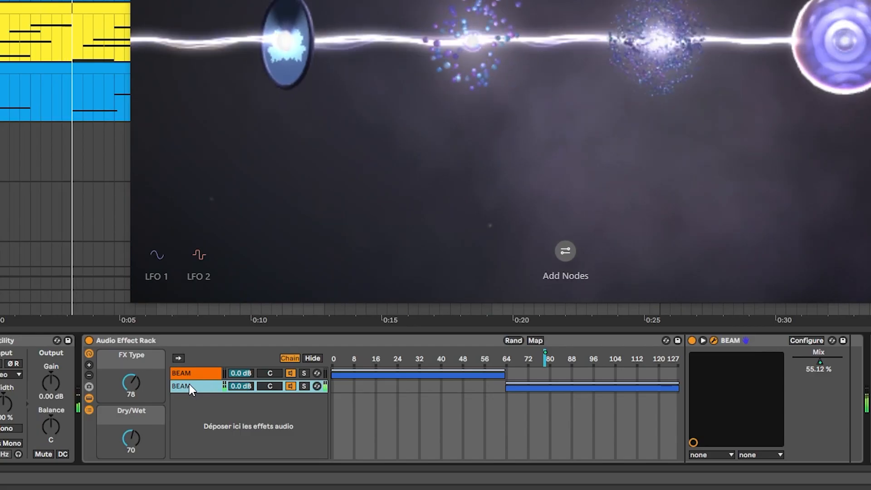
key(ctrl+d)
click(289, 386)
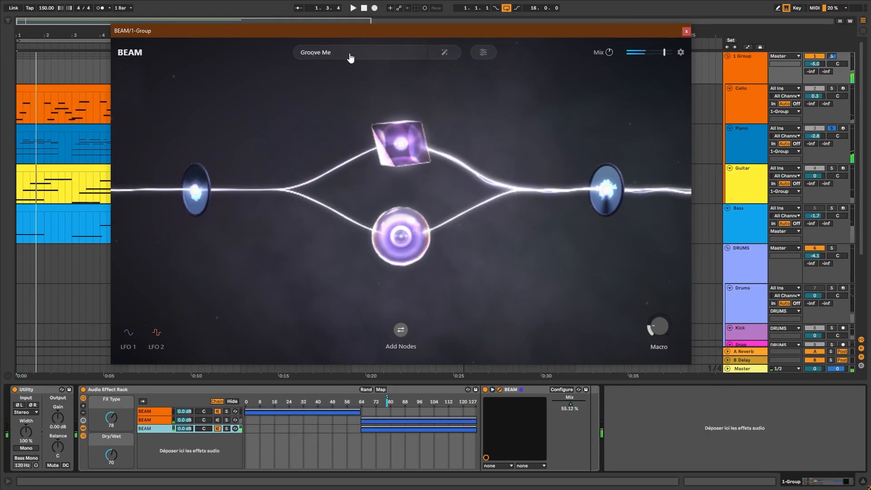
Step: Filter the Lunacy presets by Rhythmic and load 5th Glimmer into the third chain's BEAM
click(351, 56)
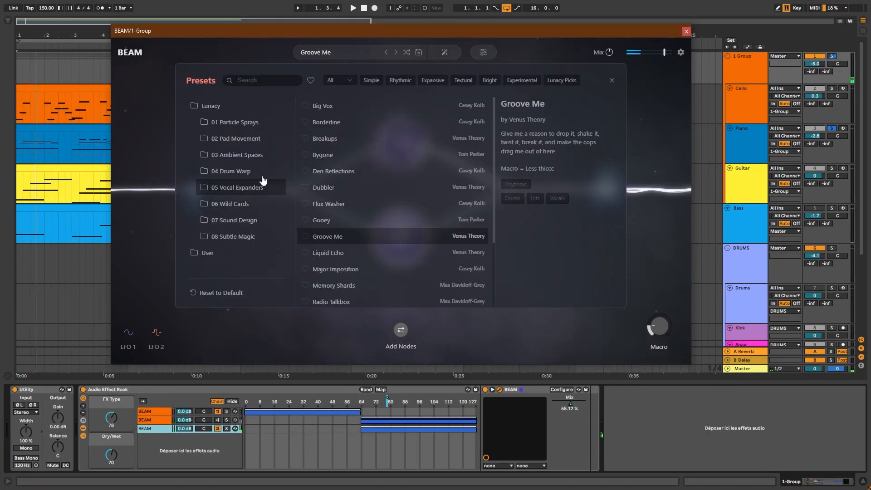
click(216, 109)
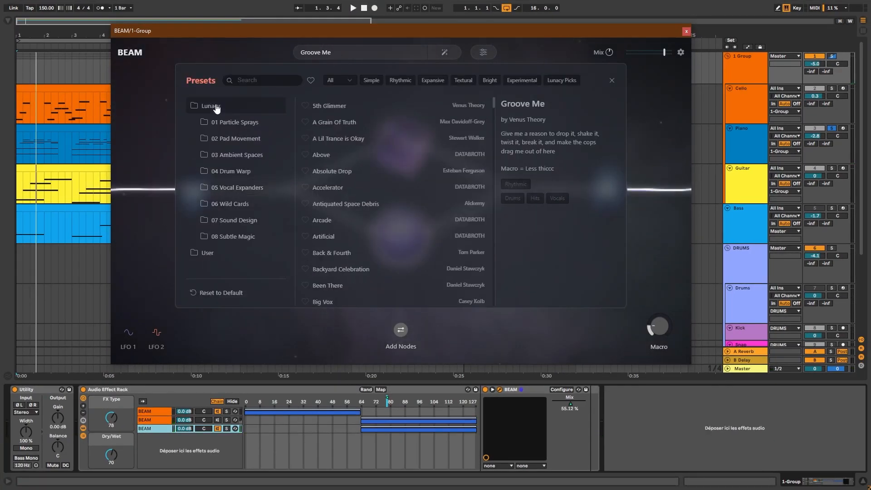
click(321, 155)
click(402, 81)
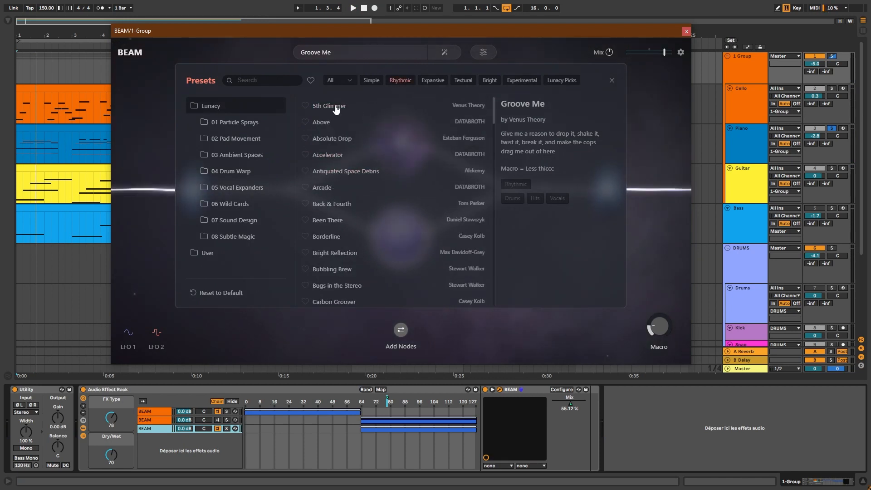
click(335, 108)
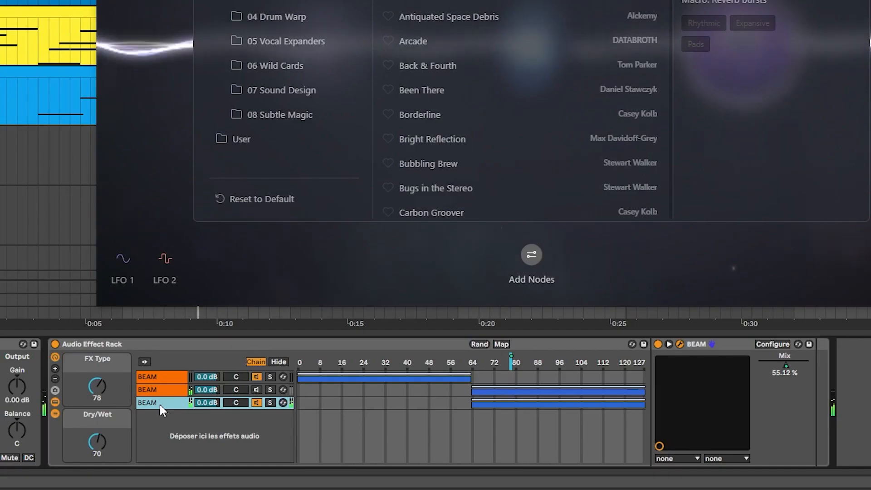
Step: Search the BEAM presets for 5 and load Move The Hau5 and Space Channel 5ths into two successive duplicates of the chain
key(ctrl+d)
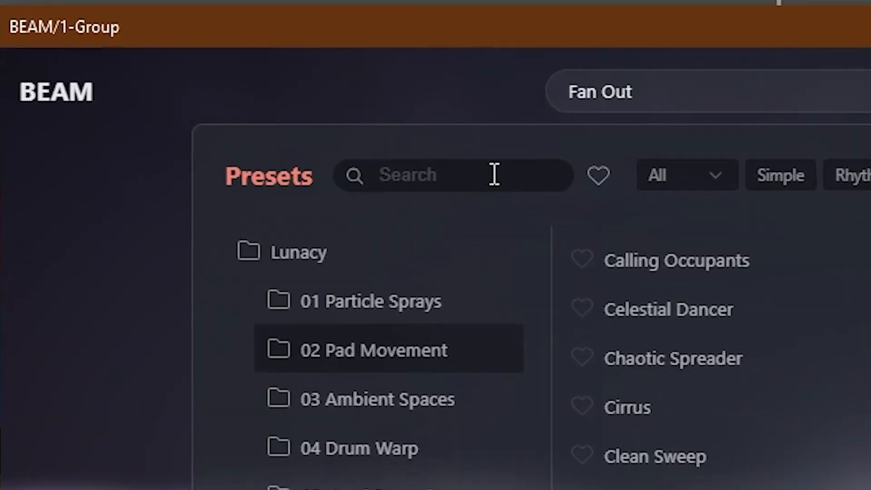
text(5)
click(671, 302)
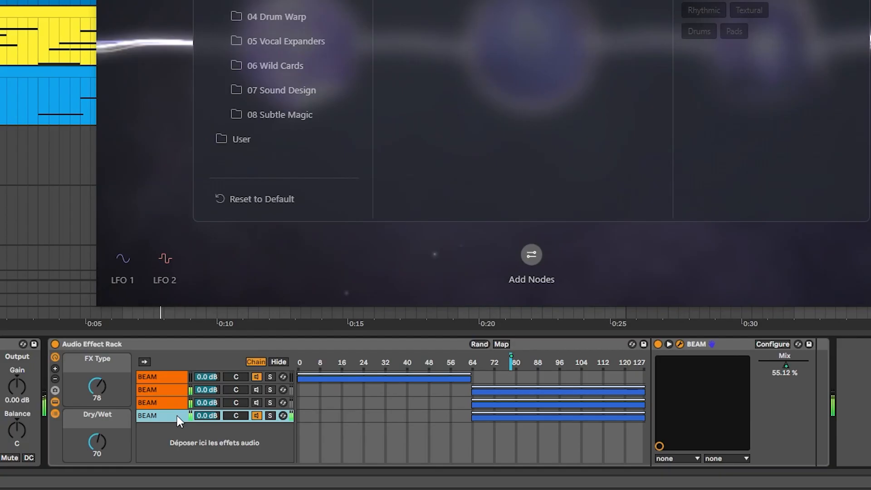
key(ctrl+d)
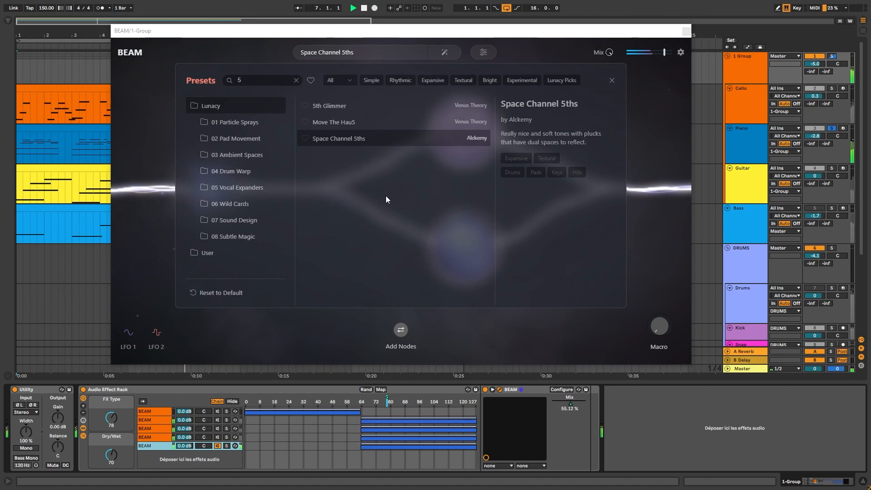
click(188, 314)
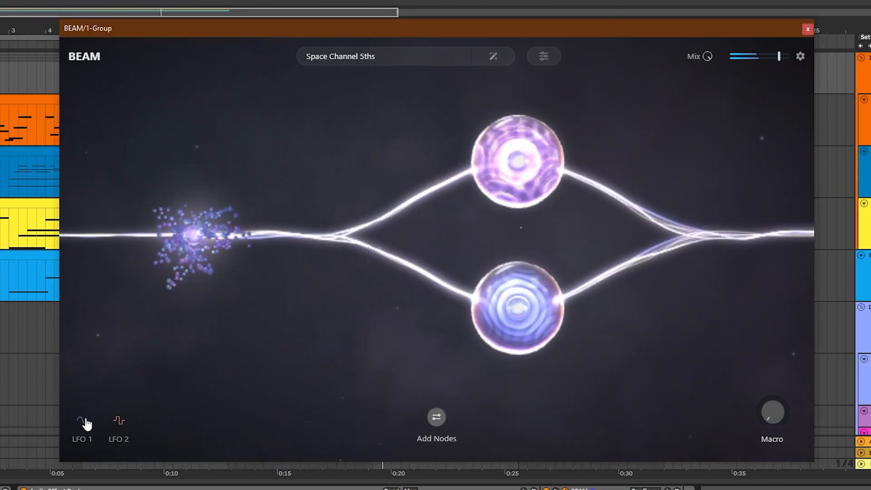
Step: Try a Filter node at the end of the signal path with LFO 1 mapped to its Cutoff, and delete the node
click(86, 424)
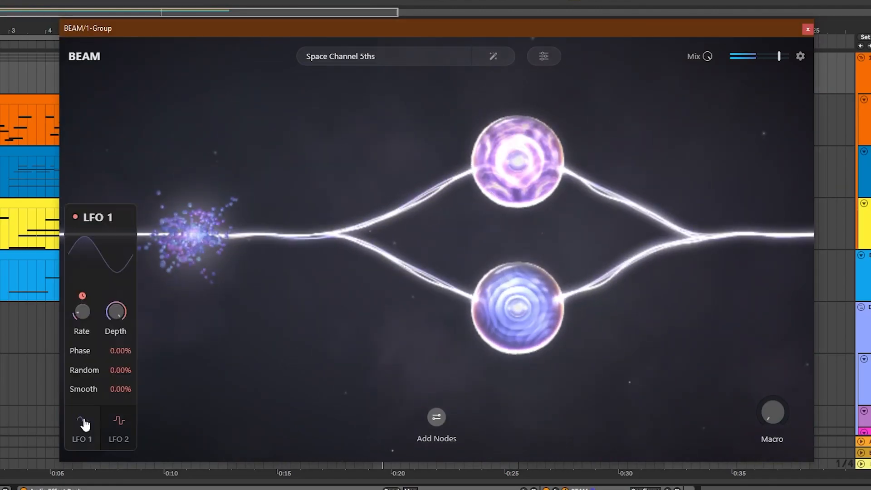
click(543, 58)
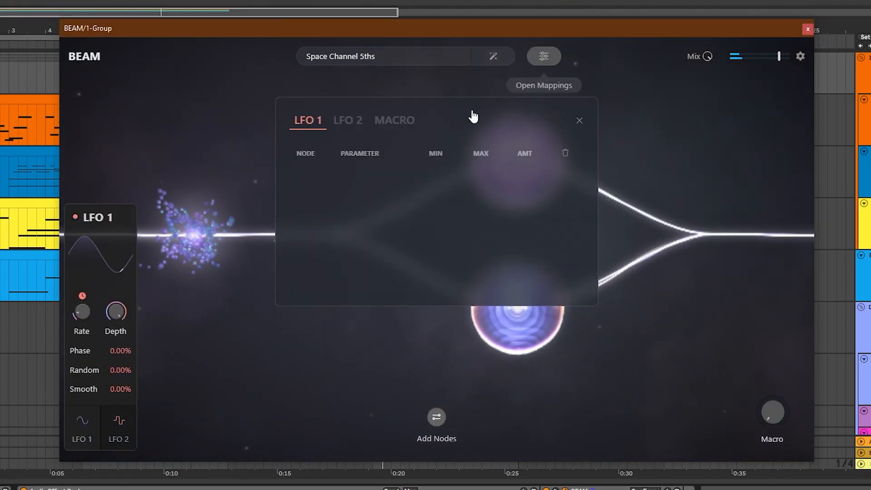
click(436, 418)
click(437, 418)
drag(513, 399, 735, 218)
drag(82, 422, 474, 390)
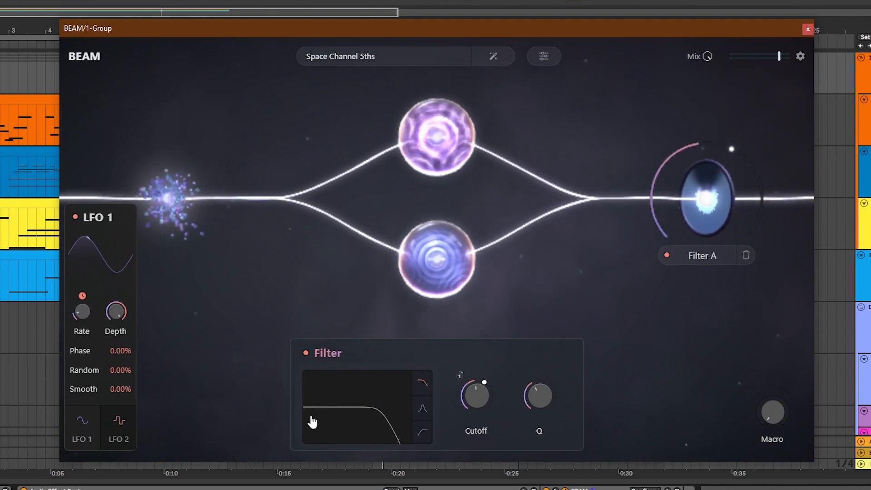
click(745, 255)
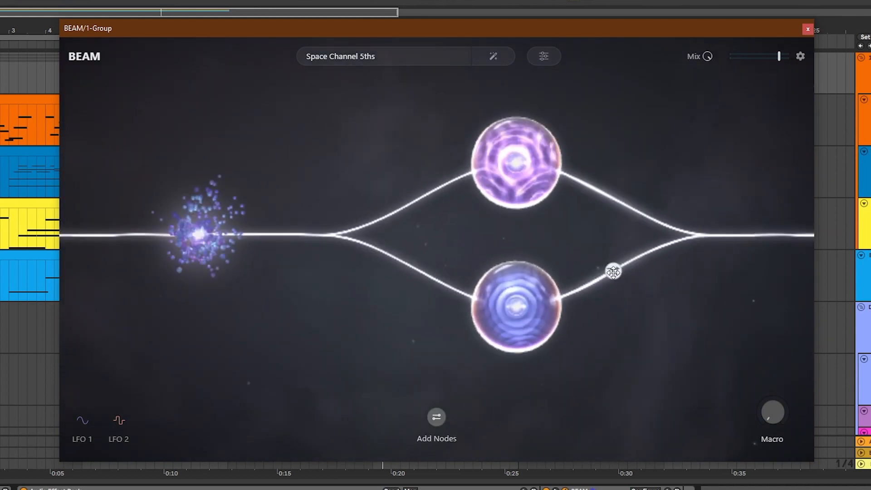
Step: Map LFO 1 to the Global Path's Gain, give the LFO the Electro shape and raise its Rate
click(753, 236)
drag(82, 424, 393, 414)
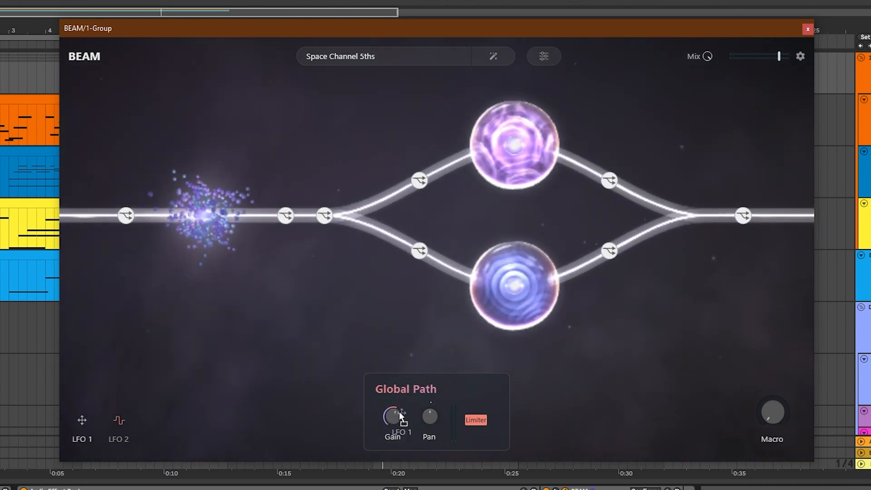
click(72, 423)
click(102, 257)
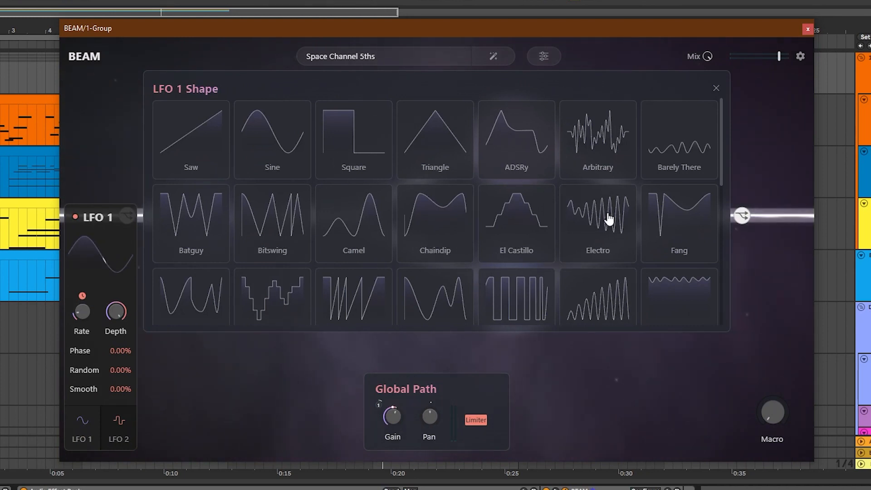
click(587, 229)
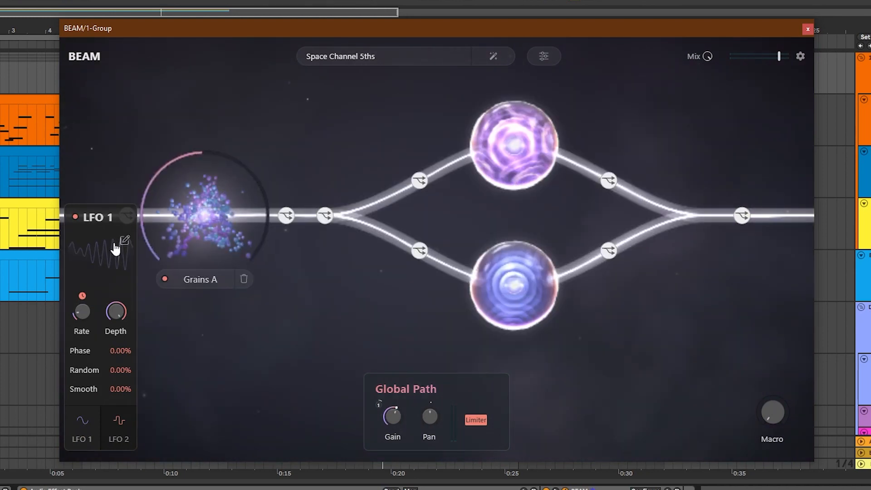
click(125, 241)
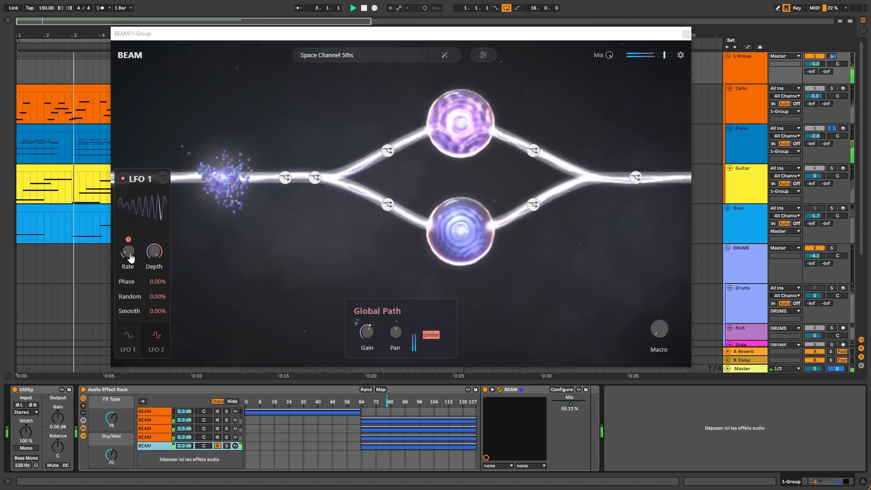
drag(130, 256, 130, 249)
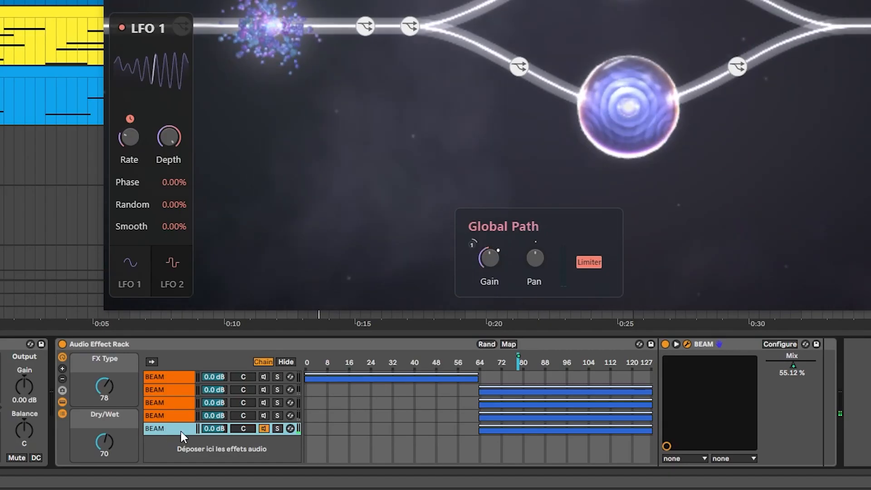
Step: Duplicate the fifth chain and strip its Default preset of the Space A node and the empty Path B
key(ctrl+d)
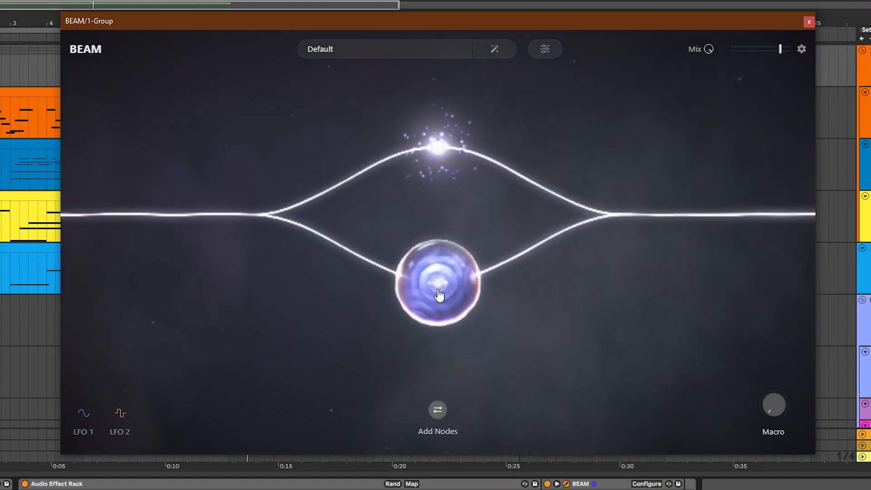
mouse_move(439, 294)
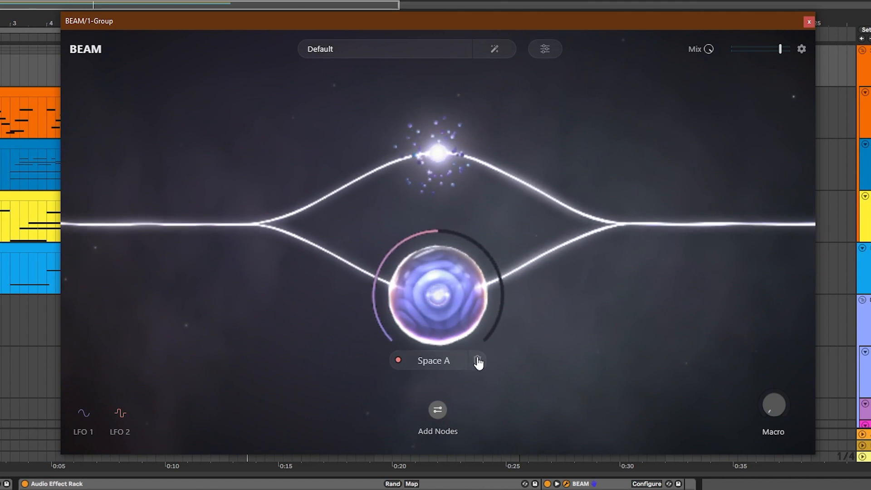
click(477, 361)
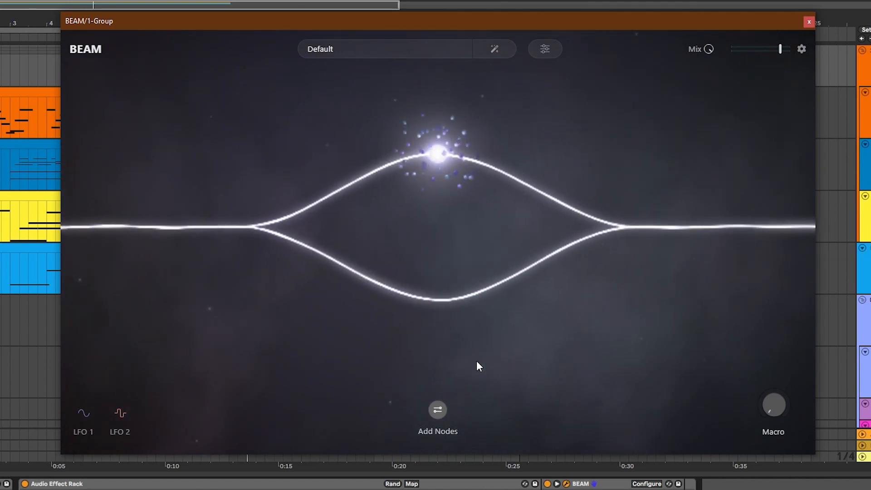
click(440, 302)
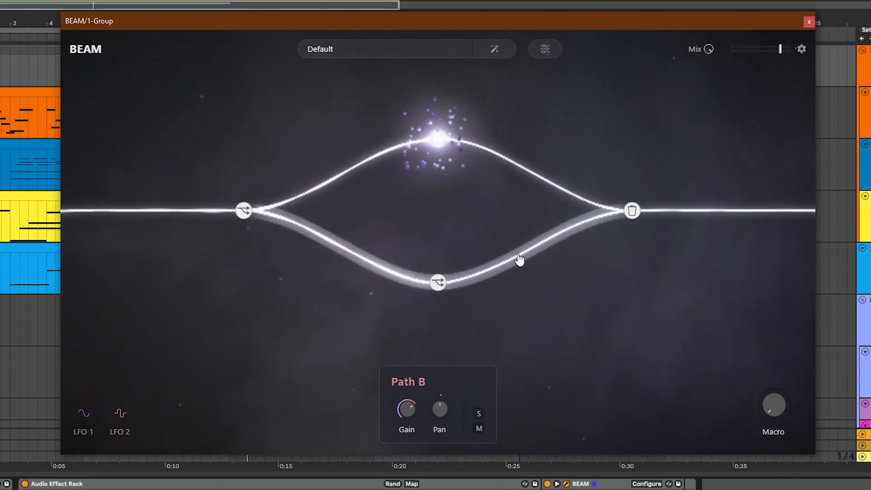
click(632, 211)
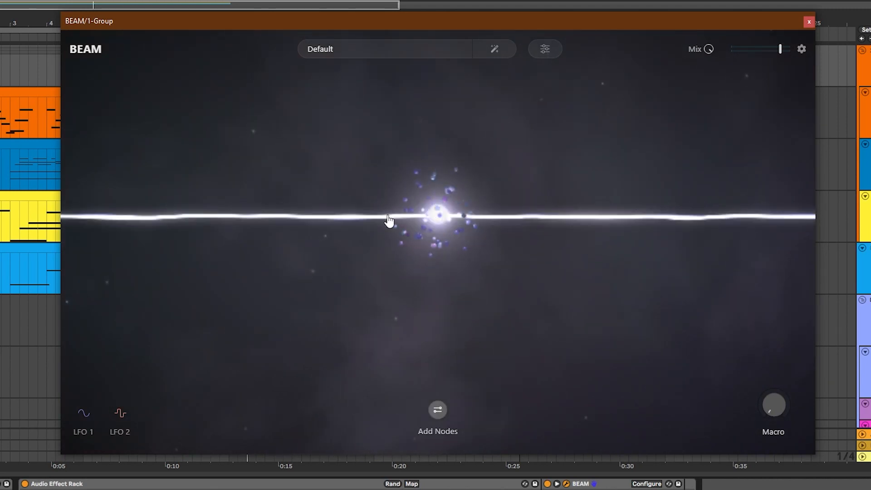
Step: Sync the Grains A node's Rate to the tempo and adjust its Delay time
click(446, 241)
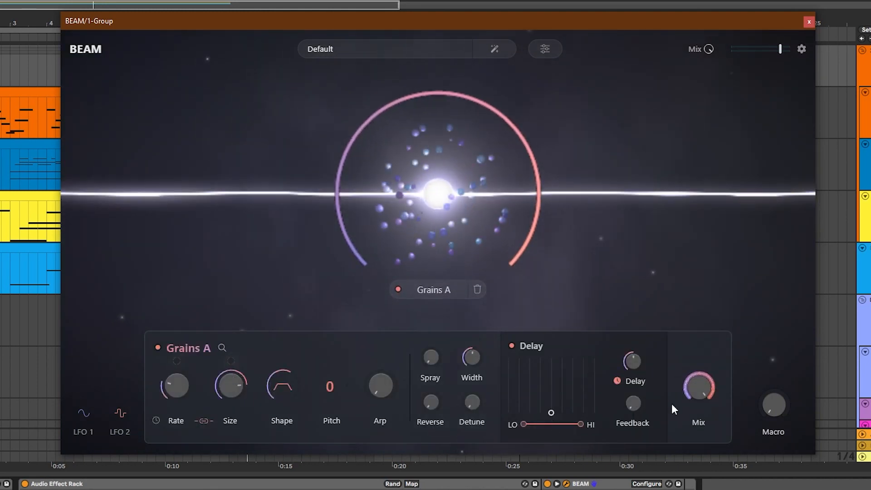
click(221, 349)
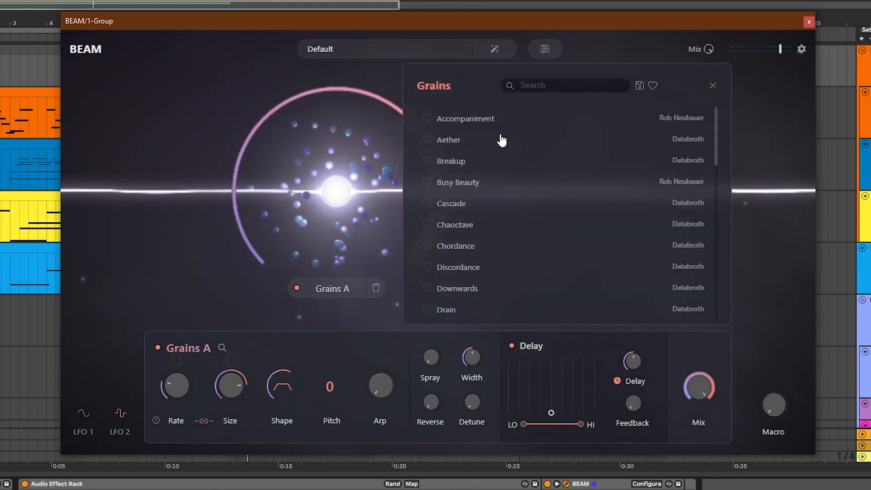
scroll(468, 298, down, 3)
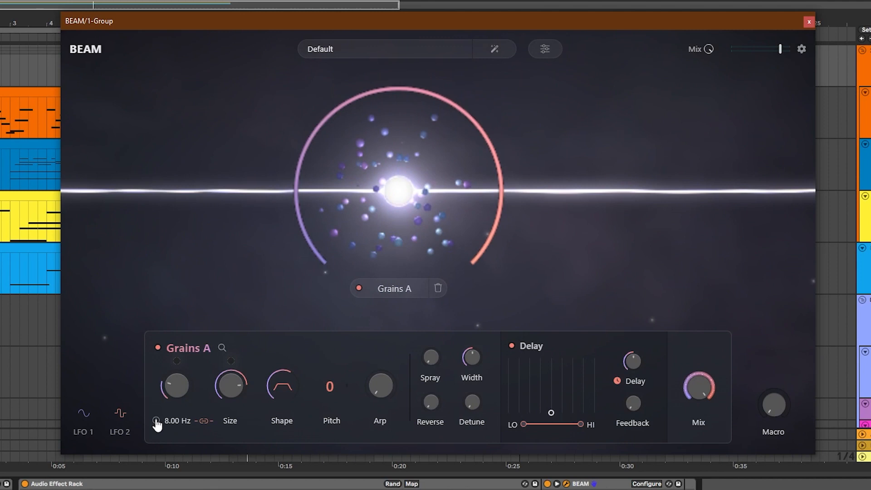
click(156, 421)
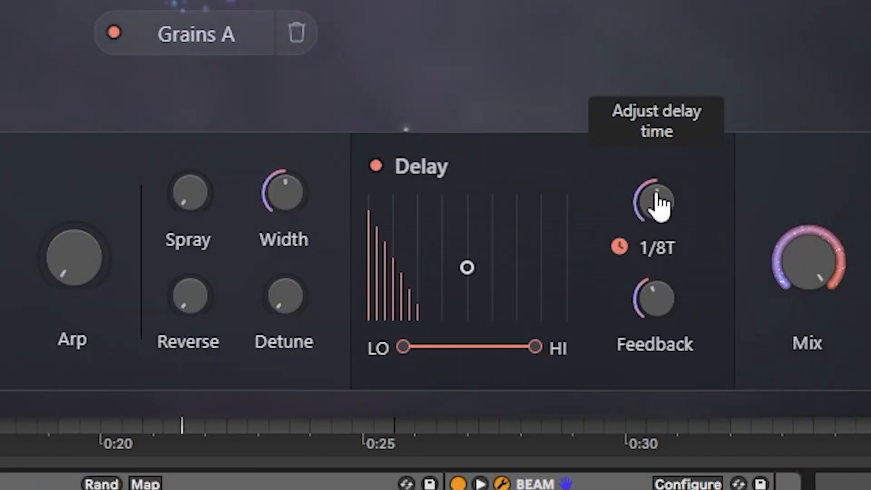
drag(657, 203, 660, 184)
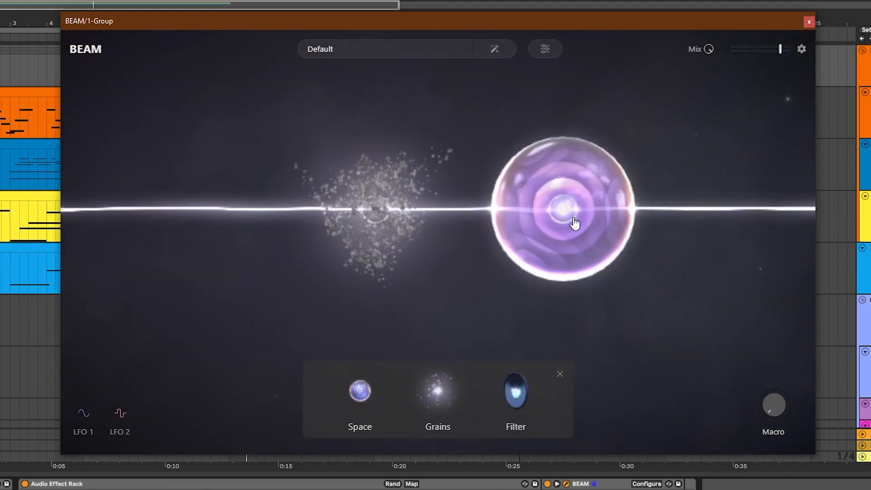
Step: Load Cinematic Masterpiece from the Large Spaces into the Space A node
click(567, 227)
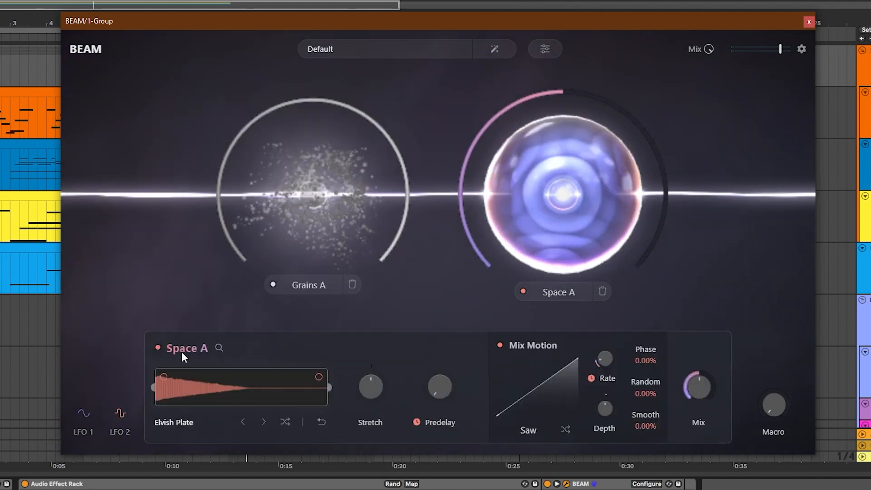
click(219, 347)
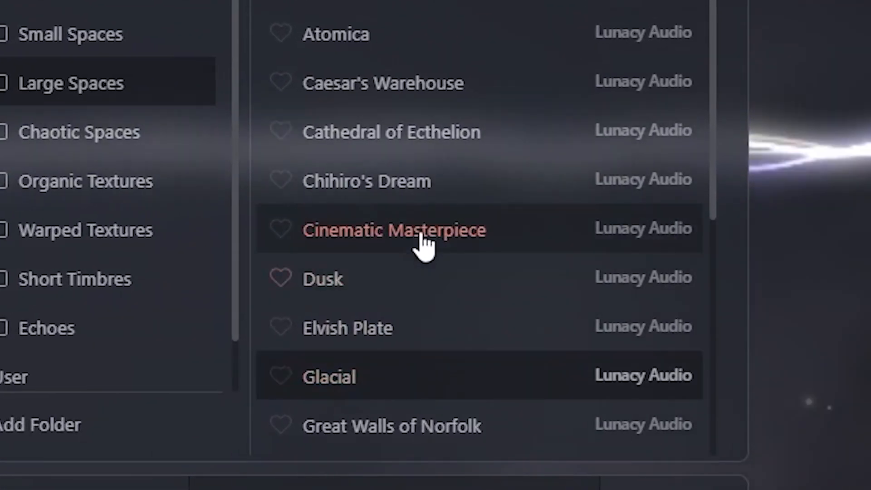
click(420, 237)
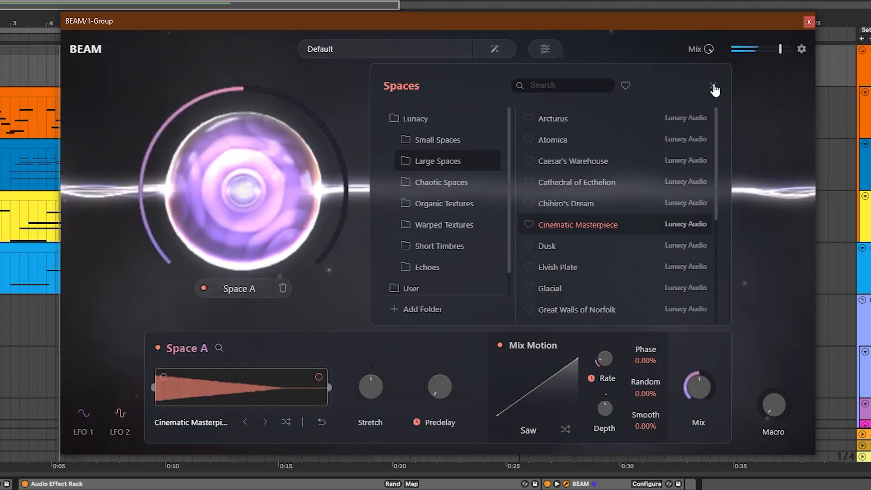
click(713, 86)
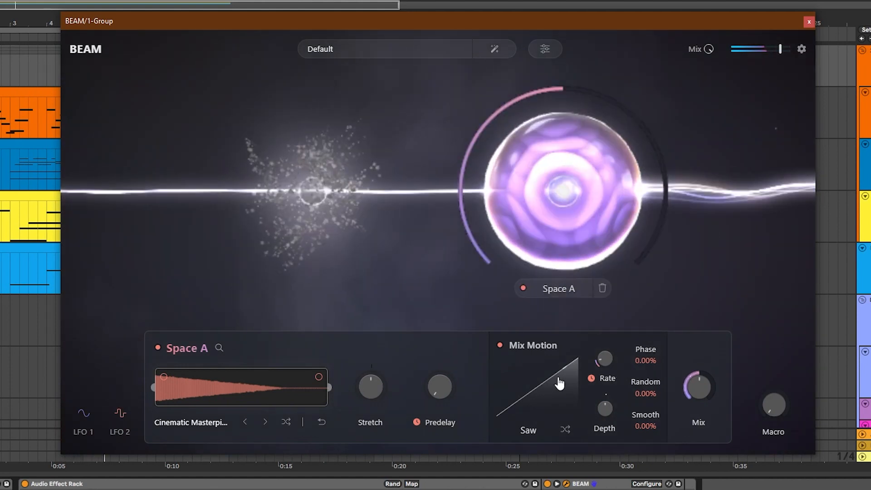
Step: Browse the Mix Motion shapes of the Space A node, and move the Grains node behind the Space node
click(569, 360)
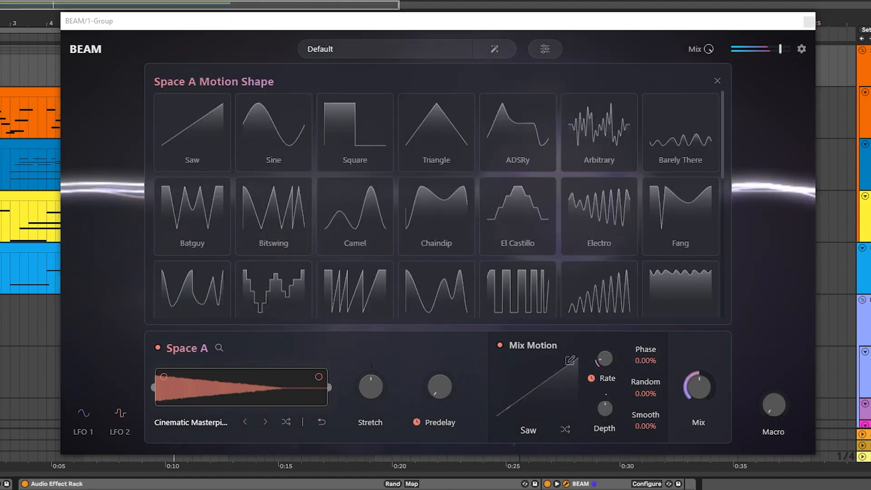
scroll(370, 292, down, 10)
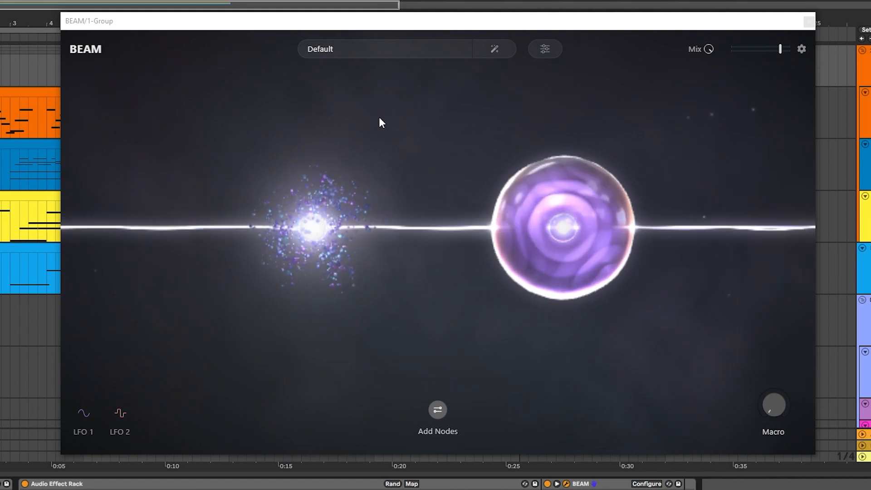
drag(313, 227, 687, 229)
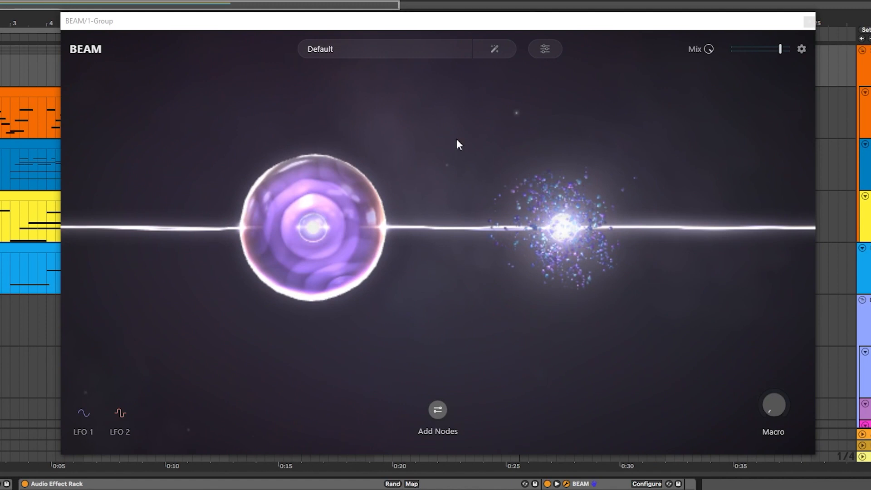
Step: Activate all six BEAM chains and distribute their zones equally across the chain selector range
key(space)
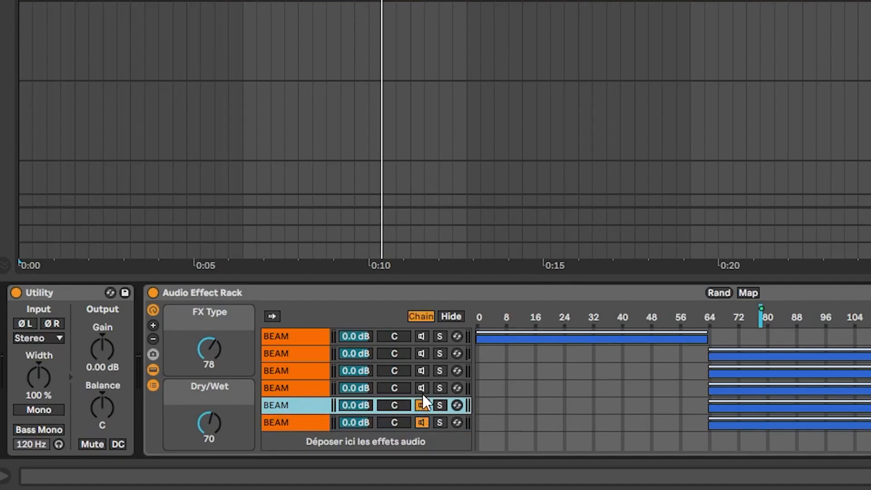
drag(423, 404, 358, 345)
right_click(652, 338)
click(709, 373)
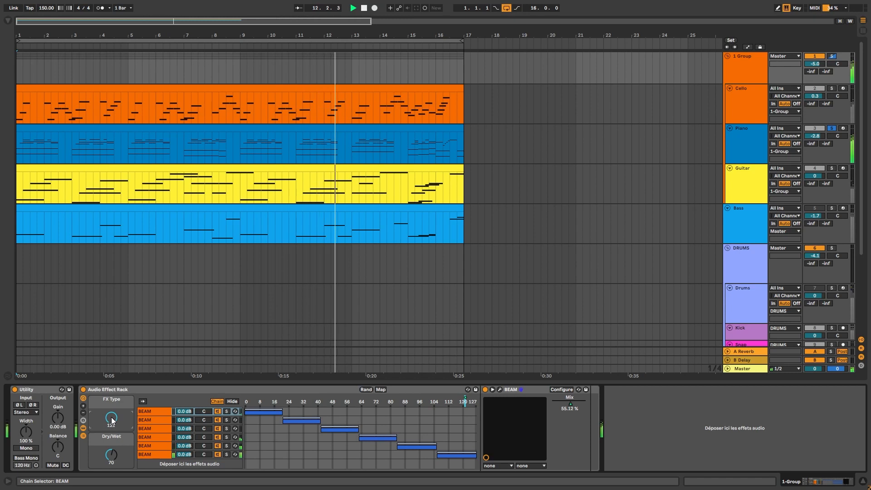
Step: Stop playback, place the Audio Effect Rack on the DRUMS group and play the song with it
key(space)
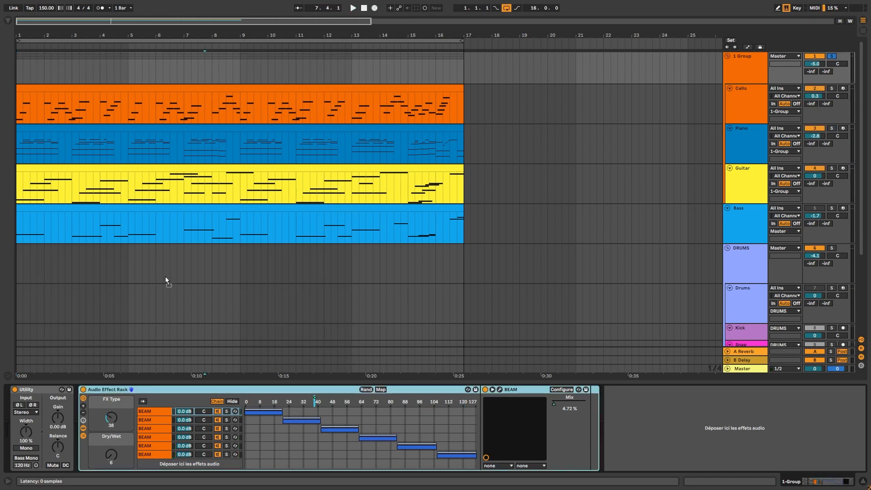
click(165, 277)
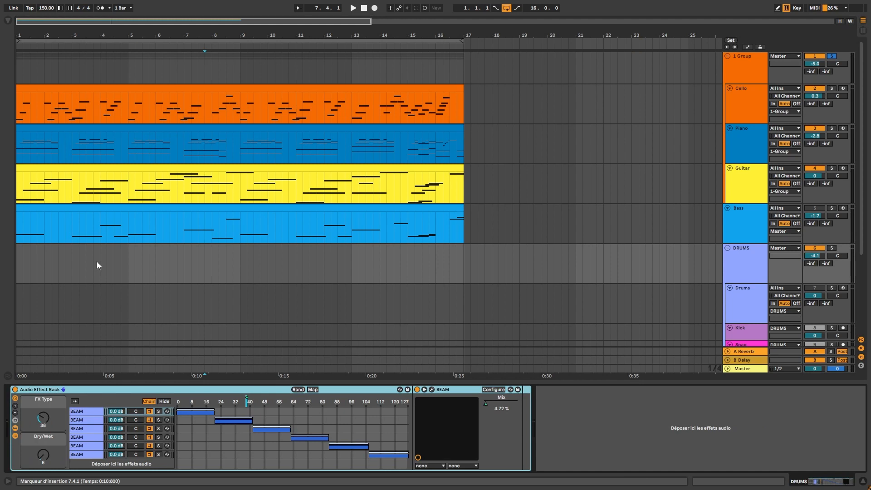
key(space)
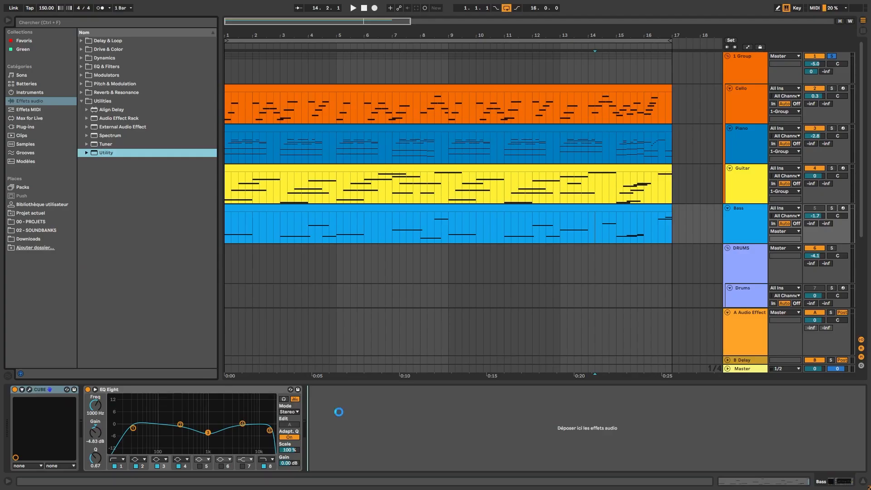
Step: Add a Utility to the Bass track, and lower the Gain automation of Cello, Guitar and Bass over bars 1 to 16
click(539, 265)
mouse_move(106, 152)
mouse_down()
mouse_move(348, 270)
mouse_move(447, 263)
mouse_up()
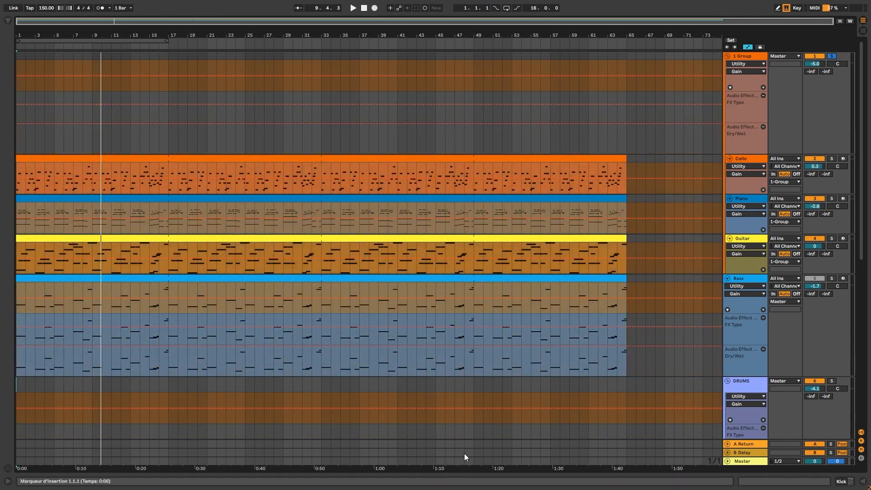
double_click(68, 182)
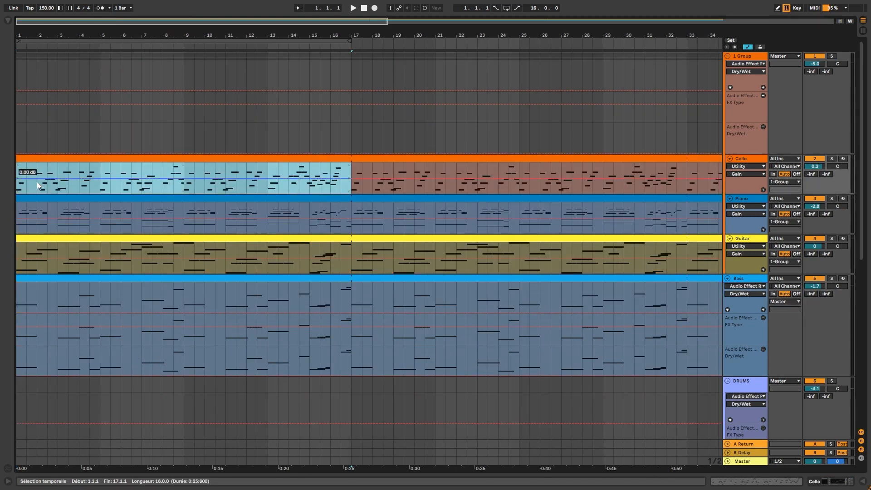
double_click(170, 271)
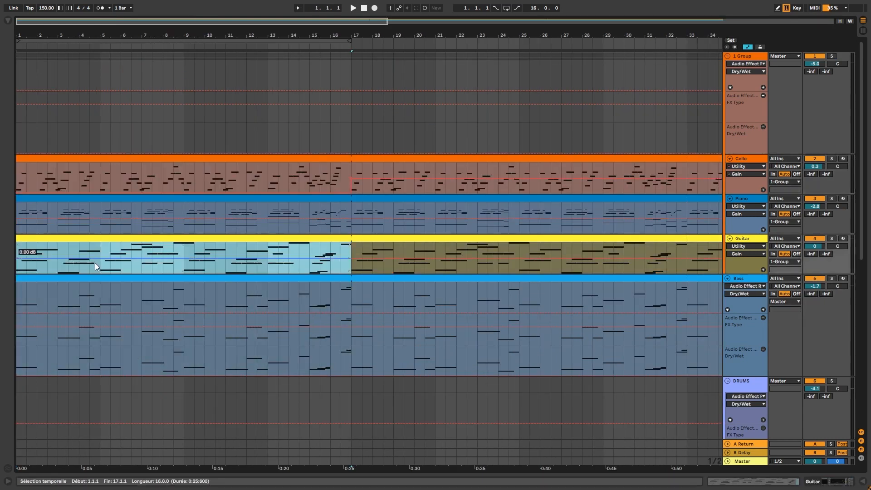
double_click(335, 304)
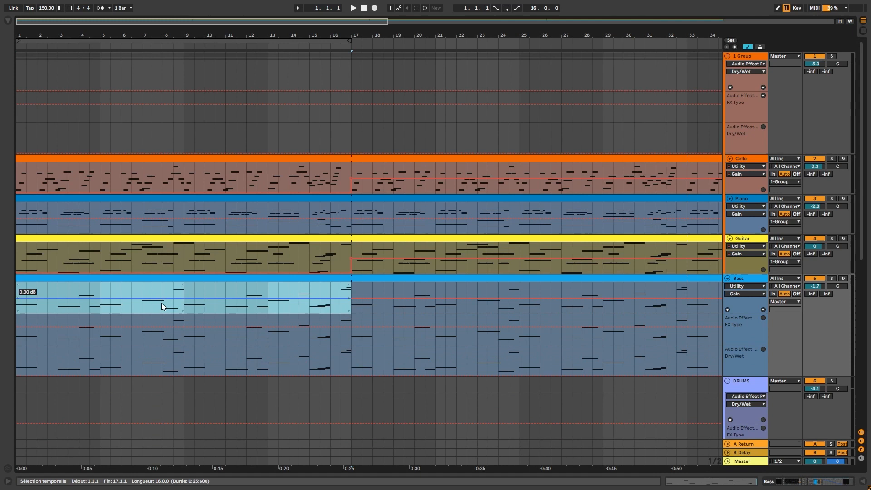
Step: Play the drums and shape the DRUMS group's FX Type automation into raised steps over the opening bars
scroll(322, 280, down, 3)
scroll(322, 280, down, 4)
key(space)
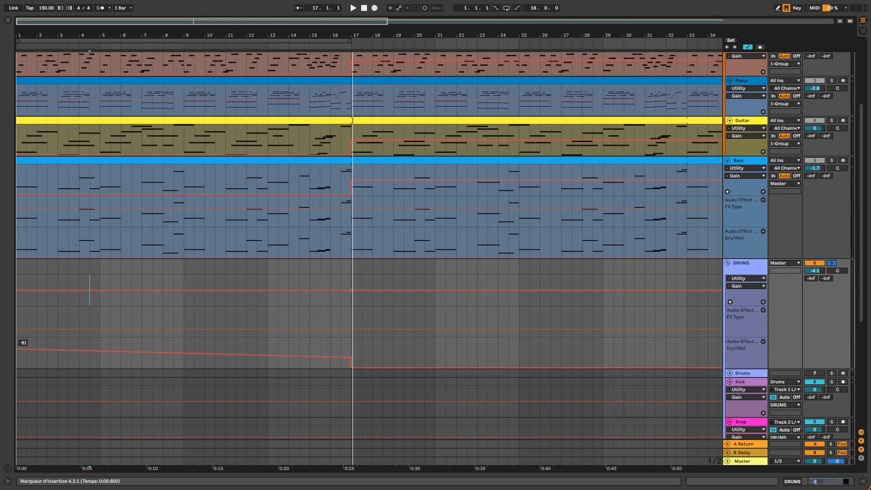
click(46, 359)
drag(47, 331, 29, 334)
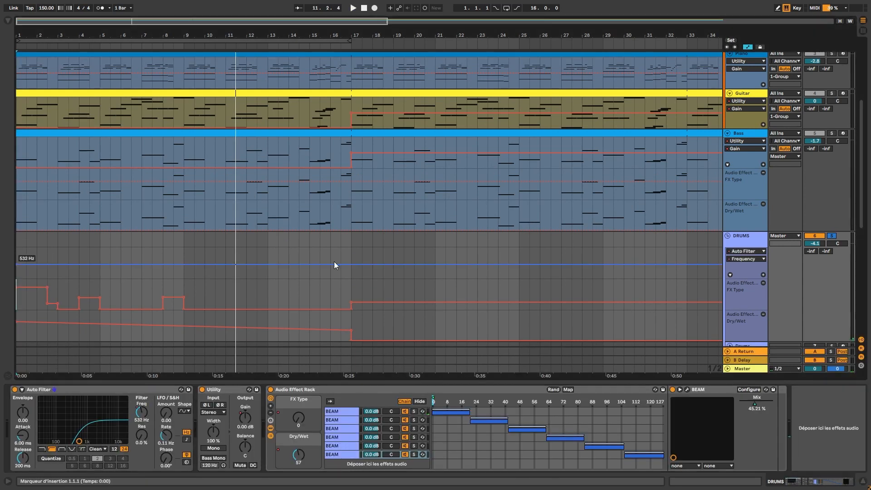
Step: Adjust the DRUMS group's Auto Filter frequency automation, and add an Auto Filter to the start of 1 Group's effect chain
drag(352, 267, 352, 278)
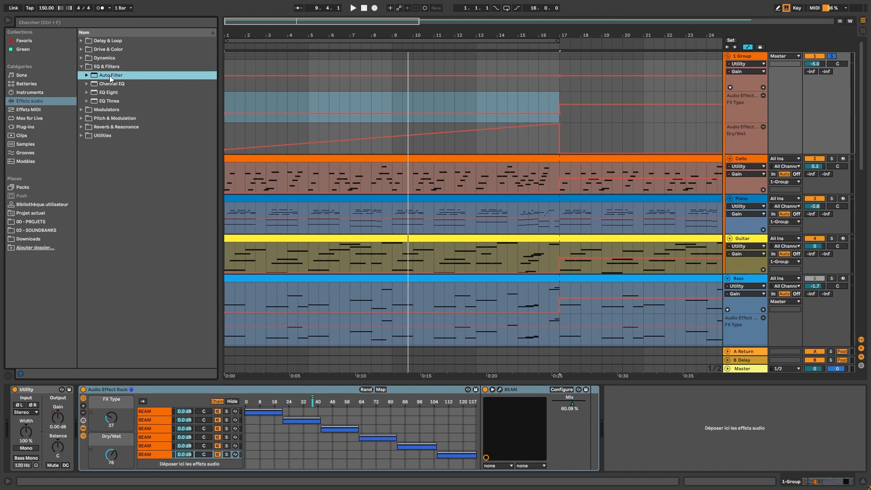
drag(111, 76, 14, 406)
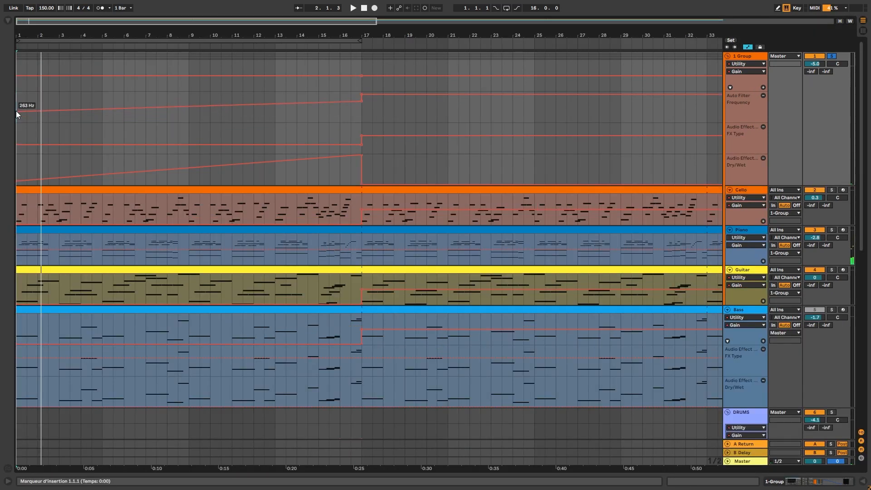
Step: Raise the Guitar track's Gain automation starting at bar 9
mouse_move(189, 286)
mouse_down()
mouse_move(231, 287)
mouse_move(214, 288)
mouse_up()
click(214, 300)
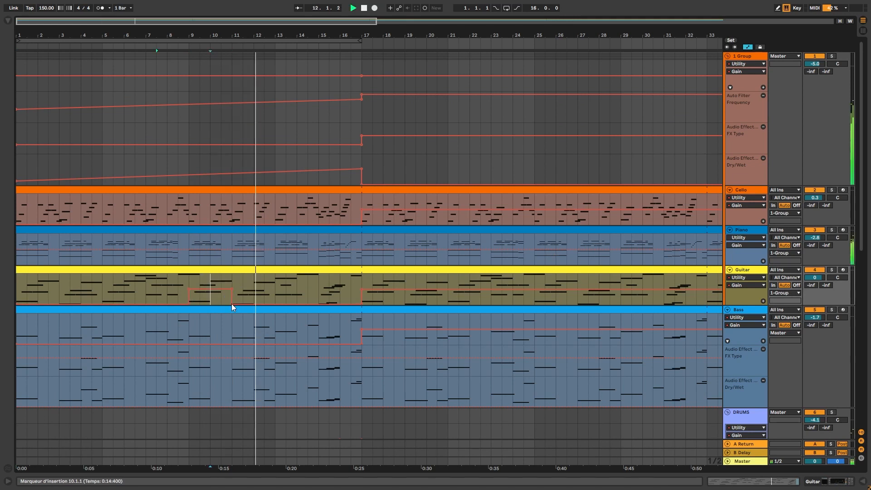
Step: Shape 1 Group's FX Type automation into raised steps across bars 2 to 16, and restart its Dry/Wet ramp at bar 15
drag(319, 136, 339, 125)
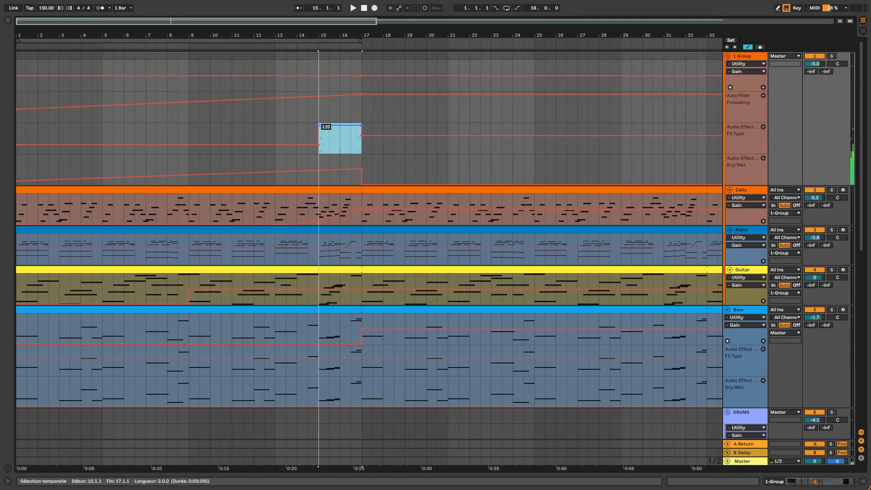
click(319, 176)
drag(54, 140, 54, 124)
click(91, 141)
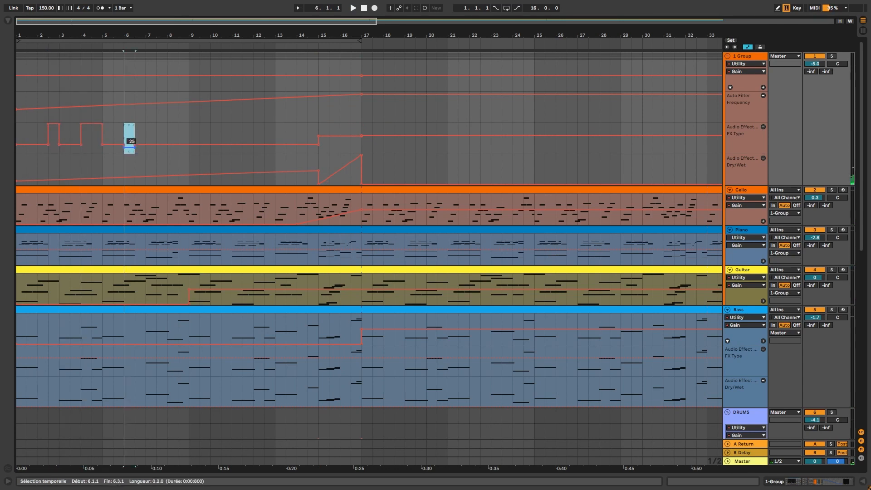
drag(181, 145, 188, 129)
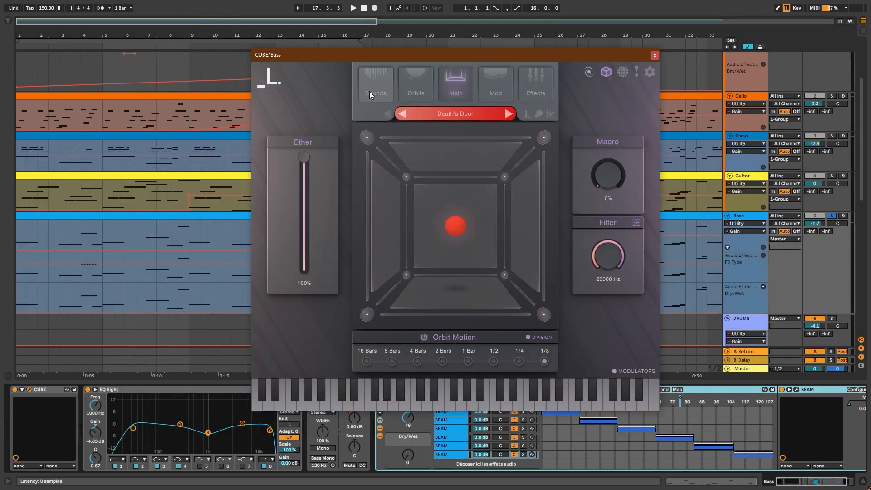
Step: Show CUBE's Sounds page on the Bass track, and duplicate the Macro automation of bars 17 to 32 onto the following bars
click(369, 93)
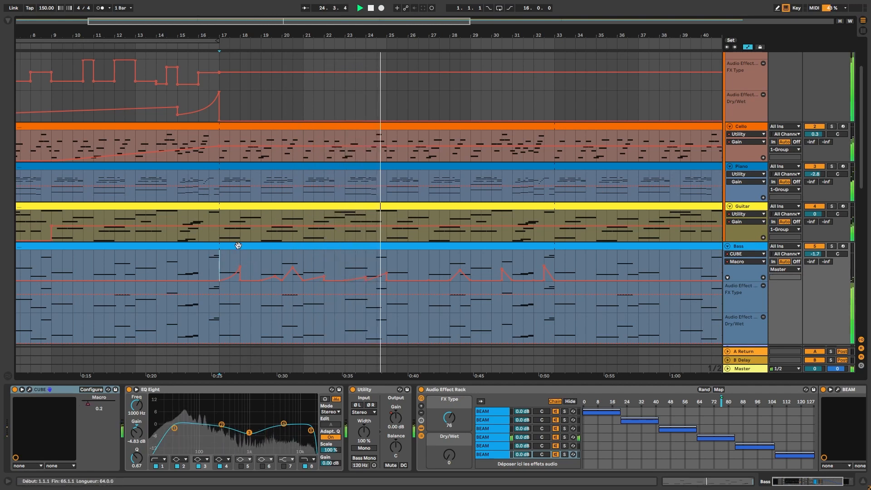
key(space)
click(554, 270)
drag(556, 267, 222, 271)
key(ctrl+d)
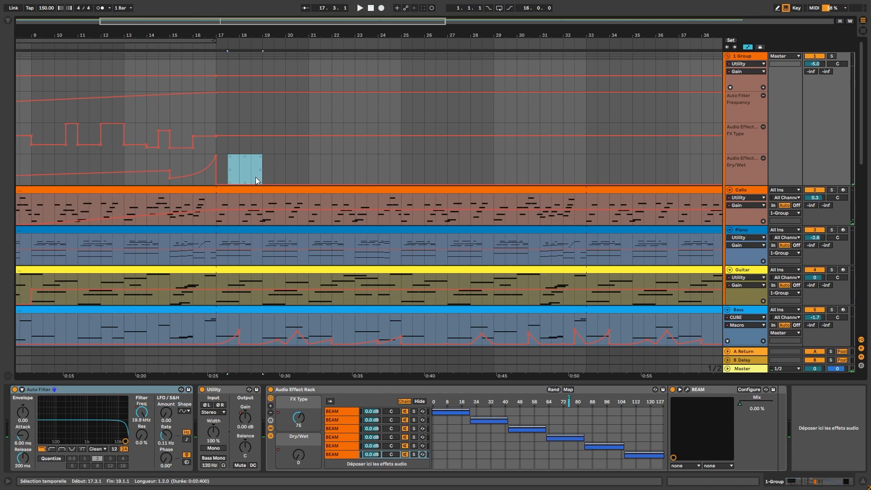
Step: Set 1 Group's Dry/Wet automation to 90 from 17.3 to 19.1, and cut its Gain briefly at bar 18
drag(254, 184, 254, 162)
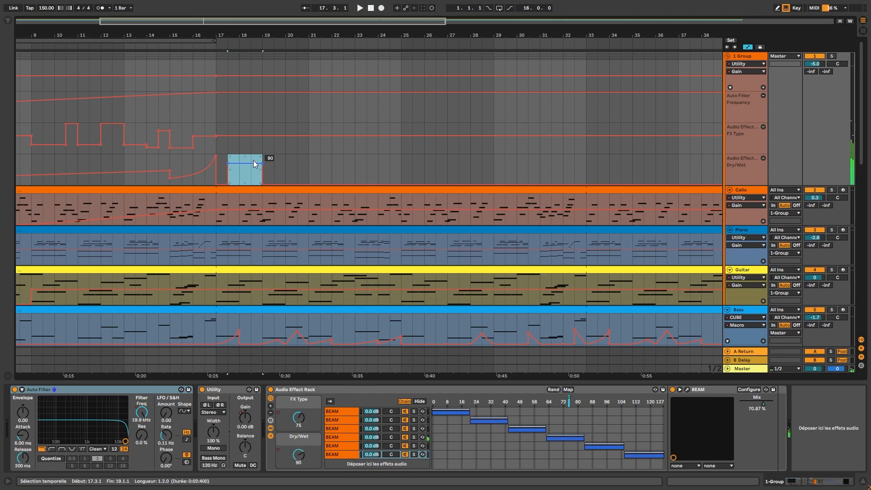
click(249, 83)
drag(251, 80, 250, 107)
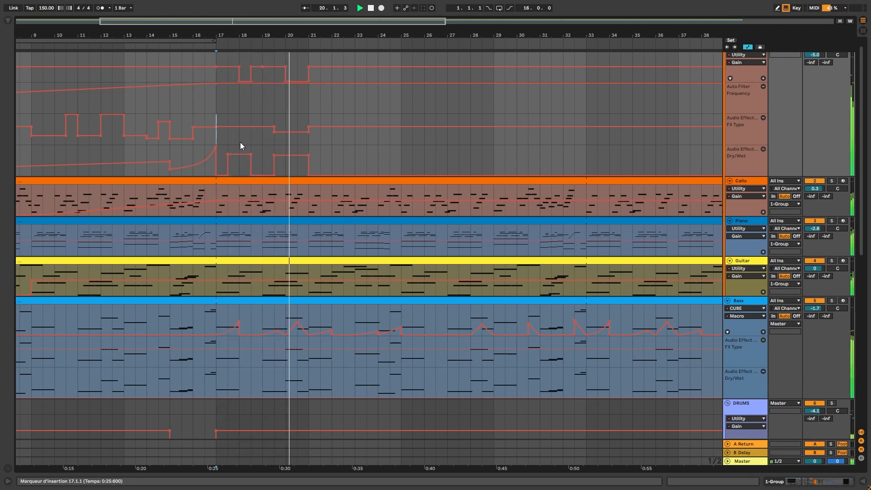
Step: Duplicate 1 Group's Dry/Wet automation of bars 17 to 20 three times, up to bar 33
drag(306, 165, 222, 169)
key(ctrl+d)
key(ctrl+d)
key(ctrl+d)
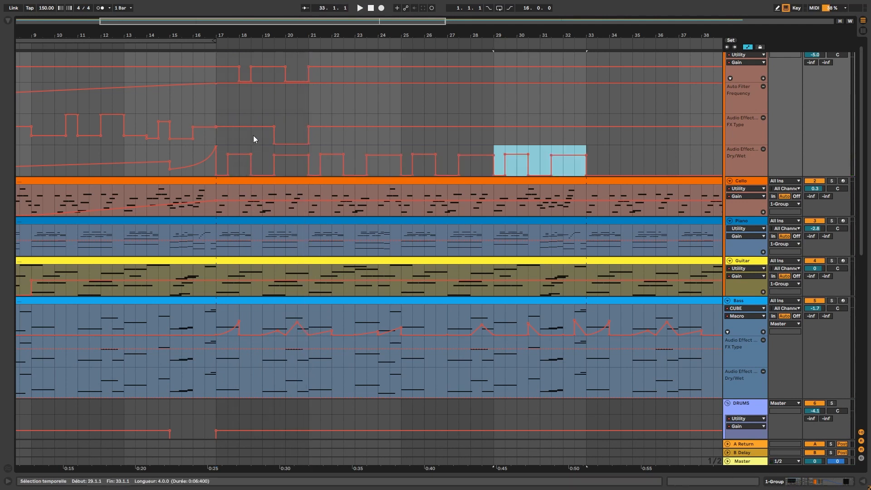
Step: Duplicate 1 Group's Gain automation of bars 17 to 20 three times, up to bar 33
drag(306, 68, 222, 66)
key(ctrl+d)
key(ctrl+d)
key(ctrl+d)
Step: Vary 1 Group's FX Type automation from bar 21, and lower the Piano's Gain automation from bar 17
drag(323, 139, 334, 139)
drag(217, 245, 398, 237)
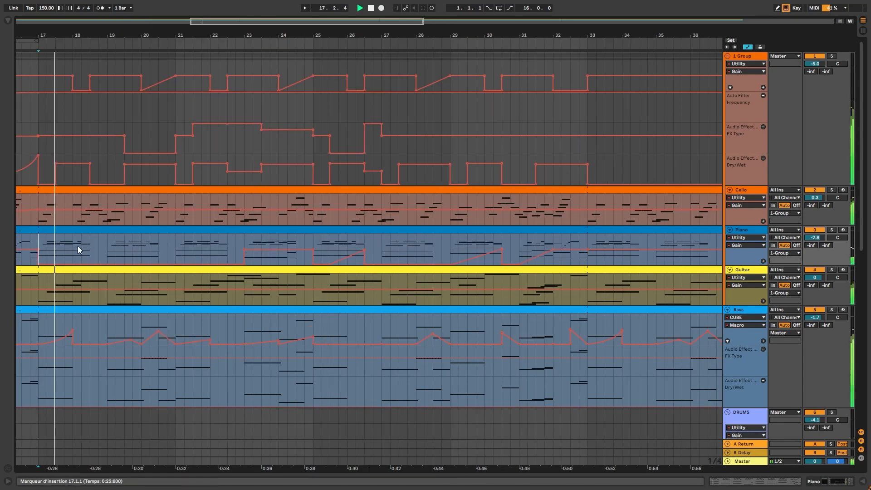
drag(175, 35, 226, 40)
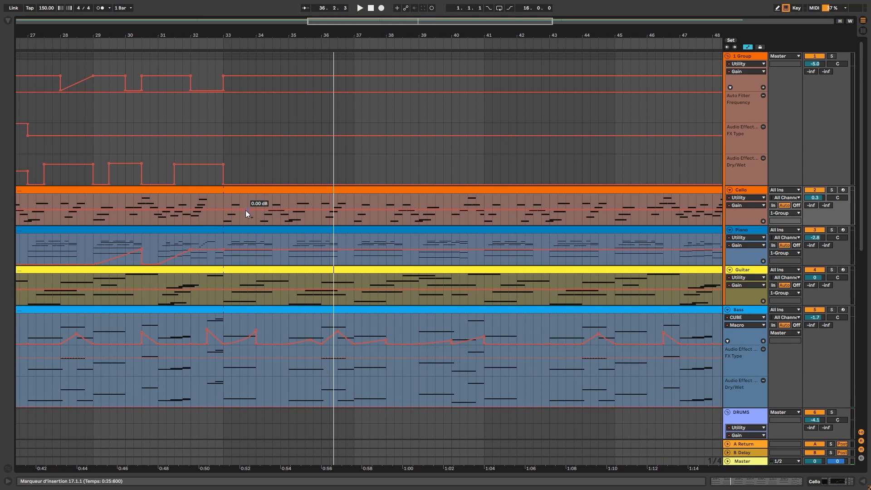
Step: Lower the Cello's Gain automation after bar 33, and duplicate 1 Group's Dry/Wet automation of bars 29 to 32 onto the following bars
drag(246, 211, 248, 221)
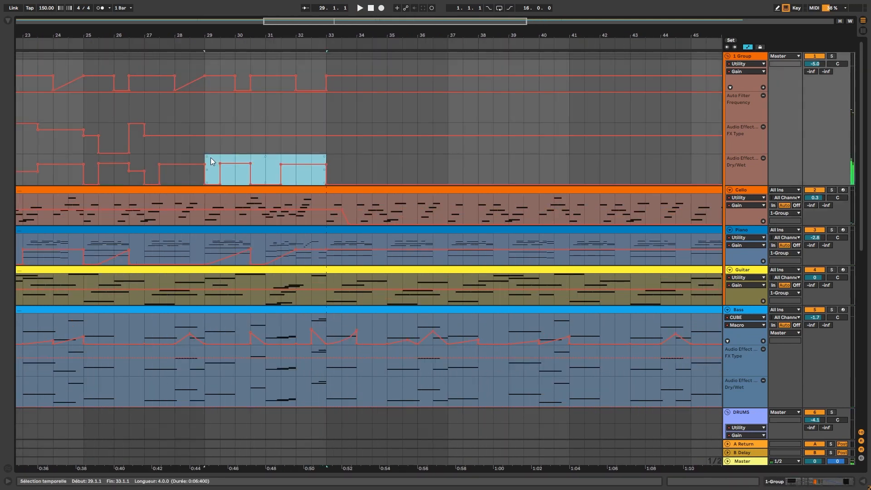
key(ctrl+d)
key(ctrl+d)
scroll(213, 157, left, 1)
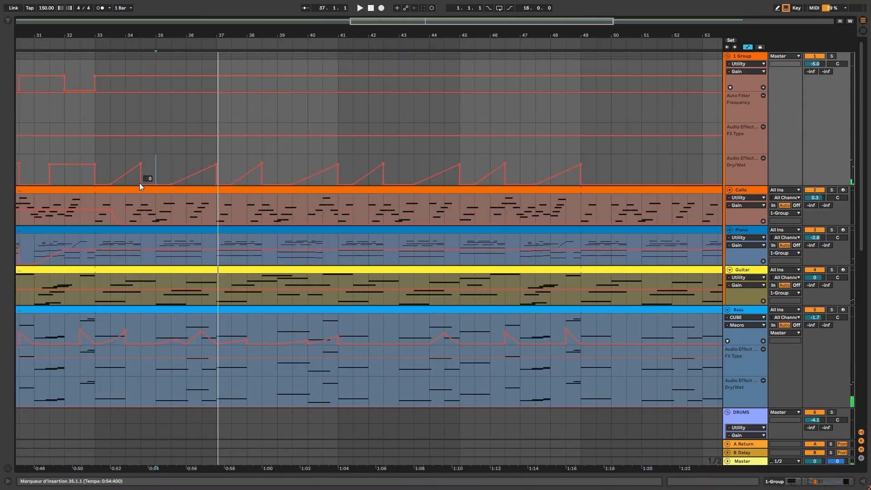
Step: Hold 1 Group's Dry/Wet ramps in bars 33 to 36 at their peaks, and duplicate those four bars three times up to bar 49
click(156, 164)
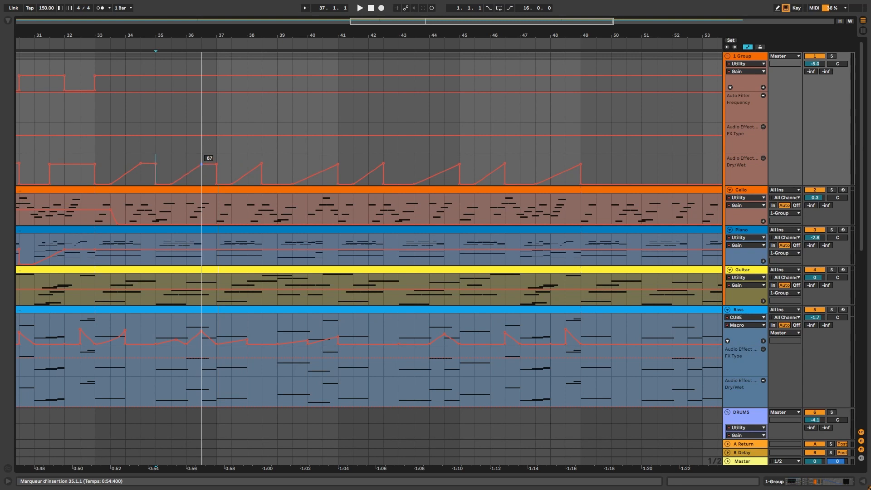
drag(222, 161, 102, 156)
key(ctrl+d)
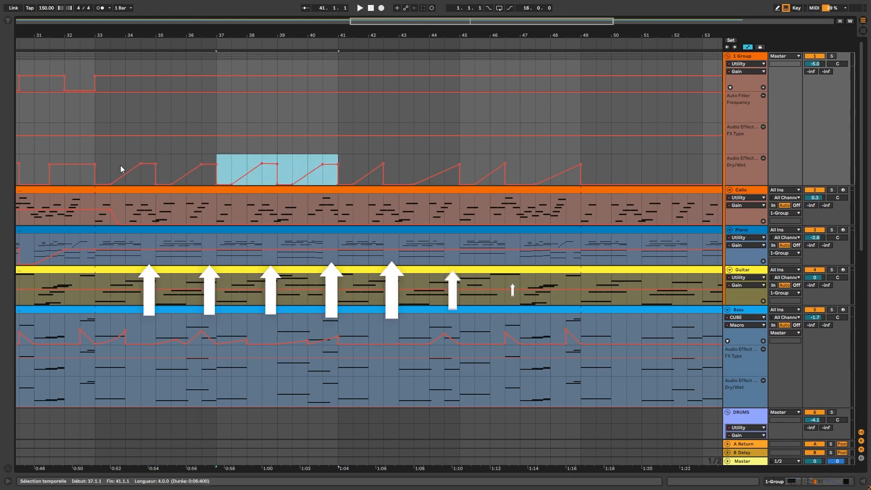
key(ctrl+d)
key(ctrl+d)
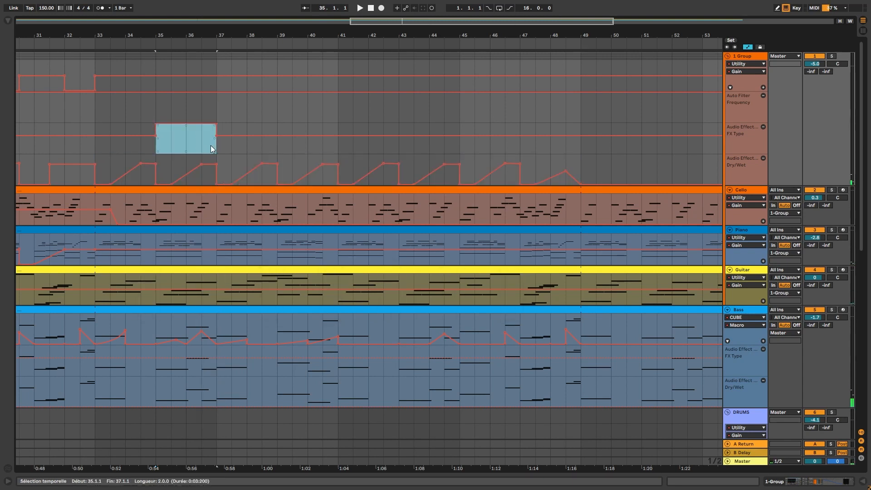
Step: Step 1 Group's FX Type automation to a different level every two bars from bar 39 to 49, and play the result
click(277, 147)
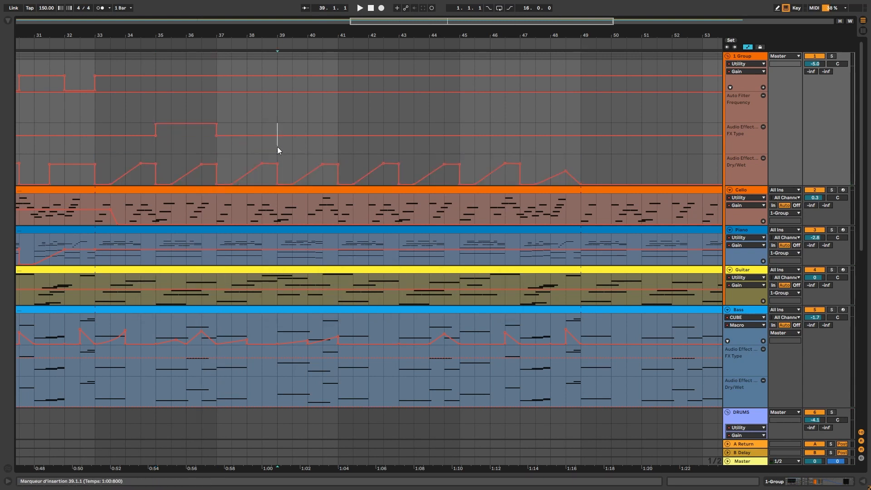
click(405, 150)
drag(439, 144, 439, 151)
click(543, 151)
key(space)
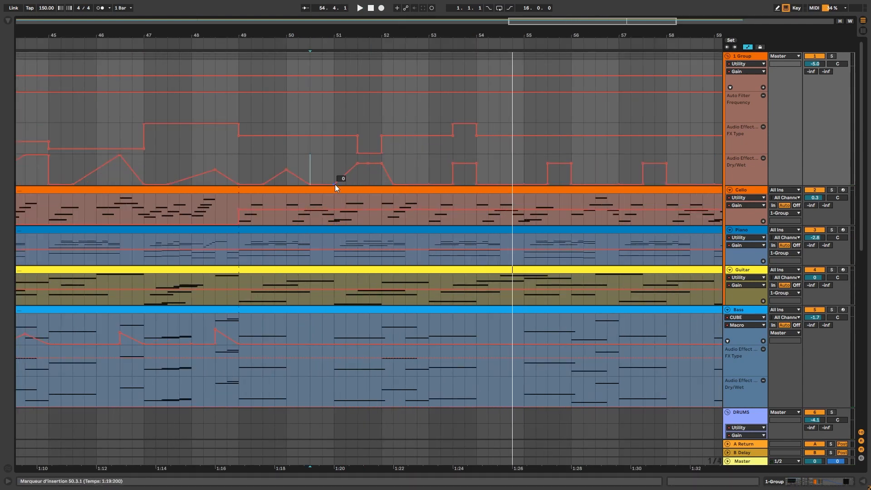
Step: Duplicate 1 Group's triangular Dry/Wet automation of bars 51 and 52 up to bar 65, and vary its FX Type automation from bar 57
drag(334, 169, 428, 165)
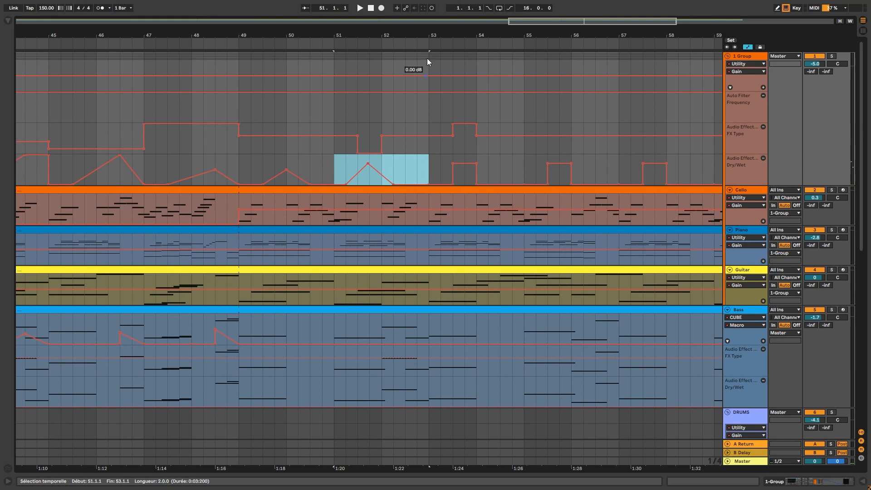
drag(428, 38, 360, 38)
key(ctrl+d)
key(ctrl+d)
key(ctrl+d)
key(ctrl+d)
key(ctrl+d)
key(ctrl+d)
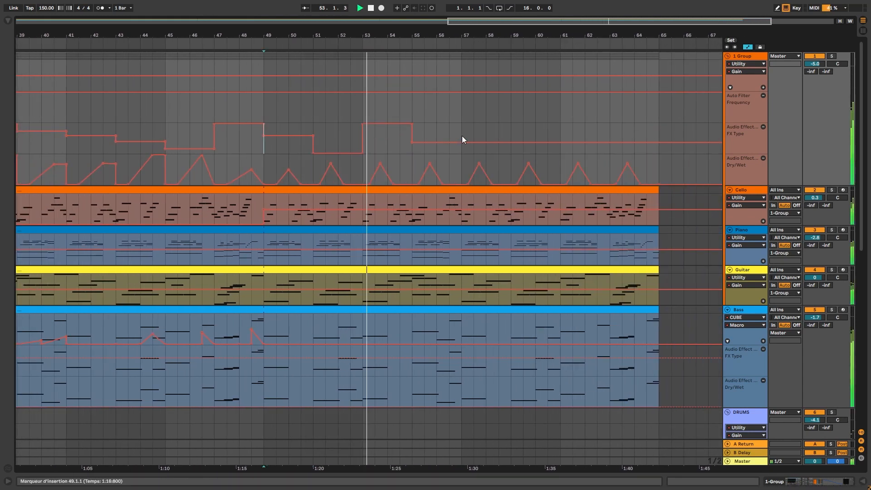
drag(462, 135, 494, 150)
drag(561, 135, 597, 130)
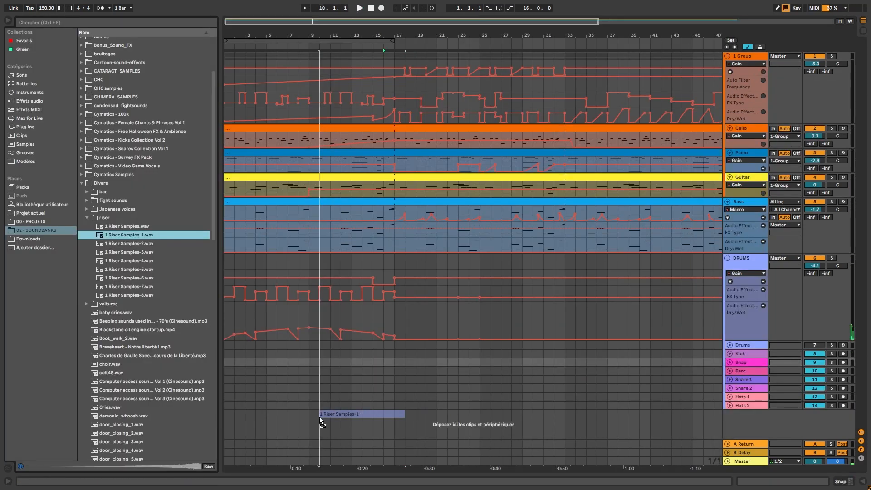
Step: Place 1 Riser Samples-1 on a new audio track ending at bar 17, and duplicate its 16-bar section three times up to bar 65
drag(319, 417, 396, 405)
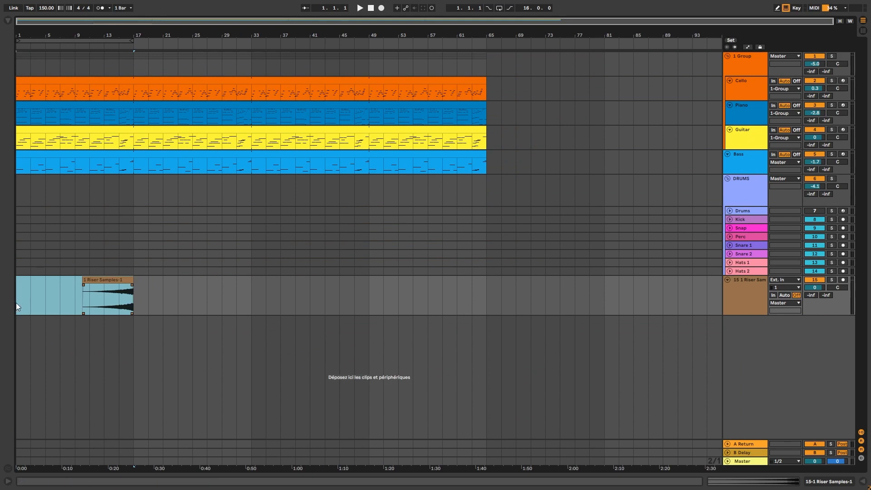
key(ctrl+d)
key(ctrl+d)
key(ctrl+d)
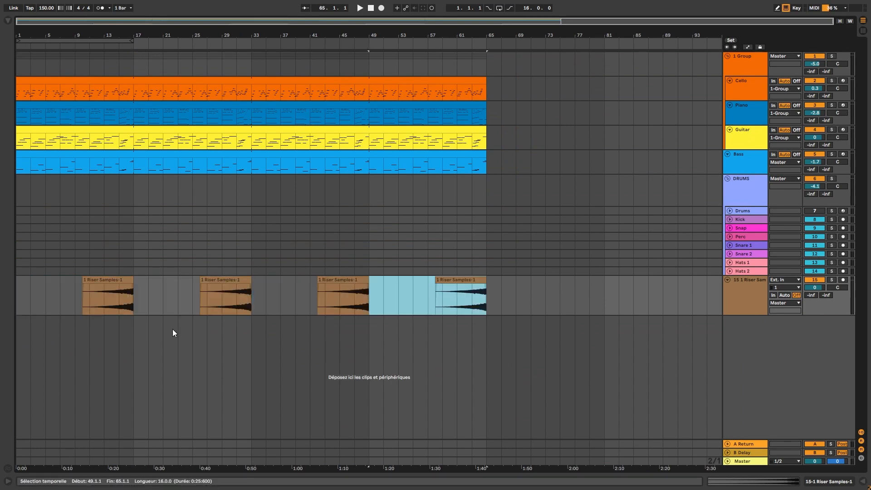